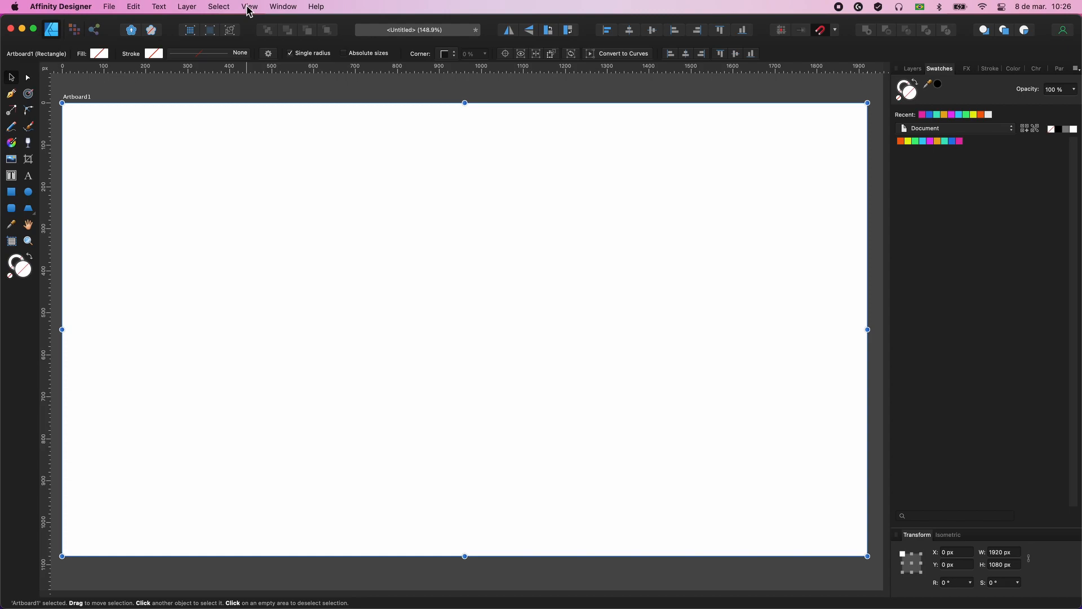
Show the document grid in Basic mode with a spacing of 40 px
{"action": "left_click", "coordinate": [249, 7]}
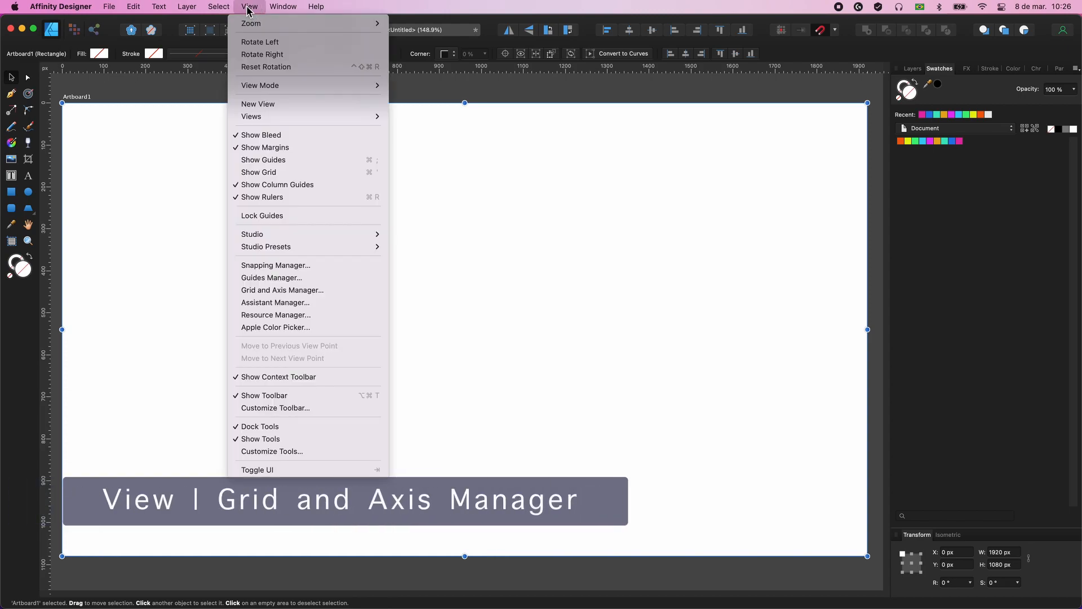
{"action": "left_click", "coordinate": [345, 291]}
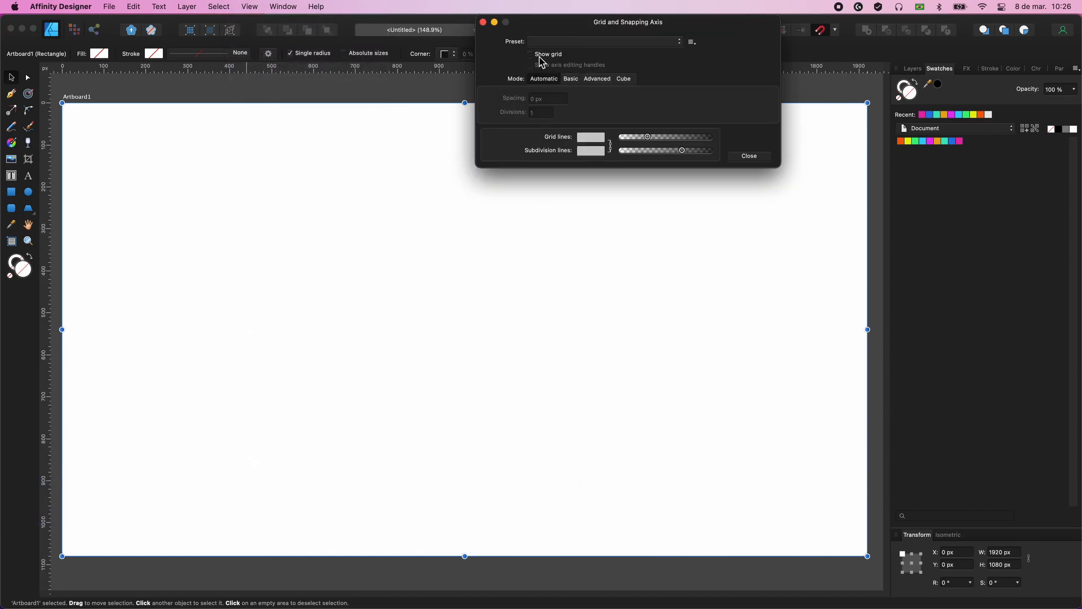
{"action": "left_click", "coordinate": [533, 56]}
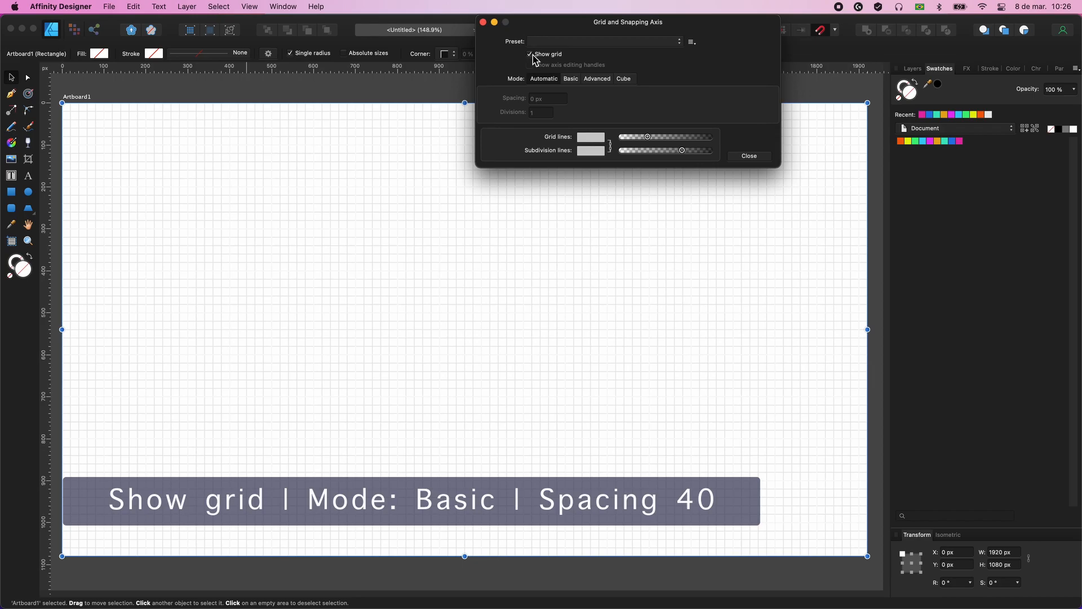
{"action": "left_click", "coordinate": [572, 79]}
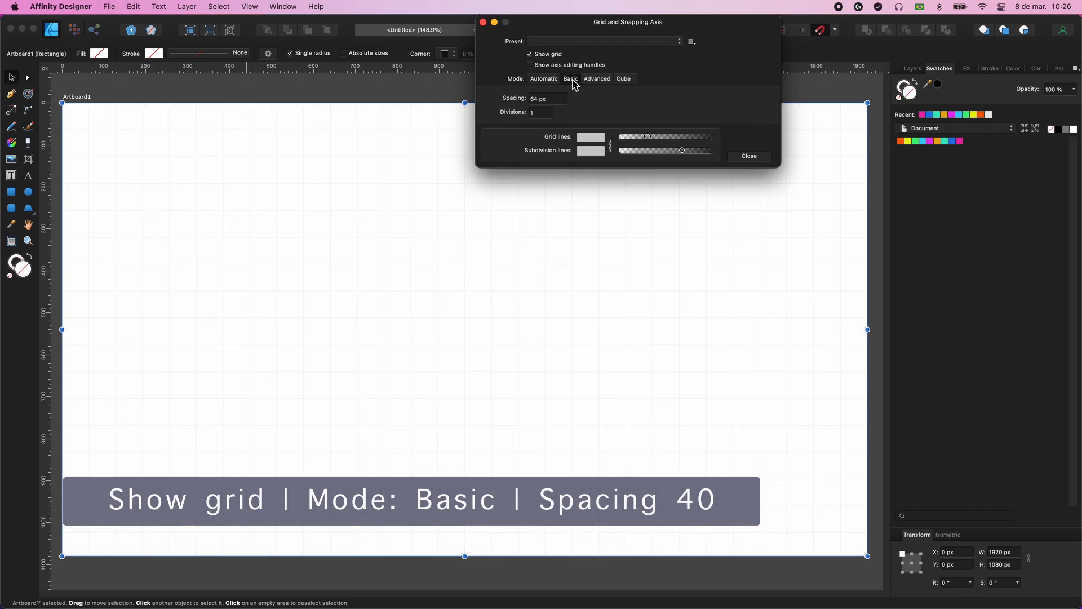
{"action": "left_click", "coordinate": [489, 97]}
{"action": "type", "text": "40"}
{"action": "key", "text": "Return"}
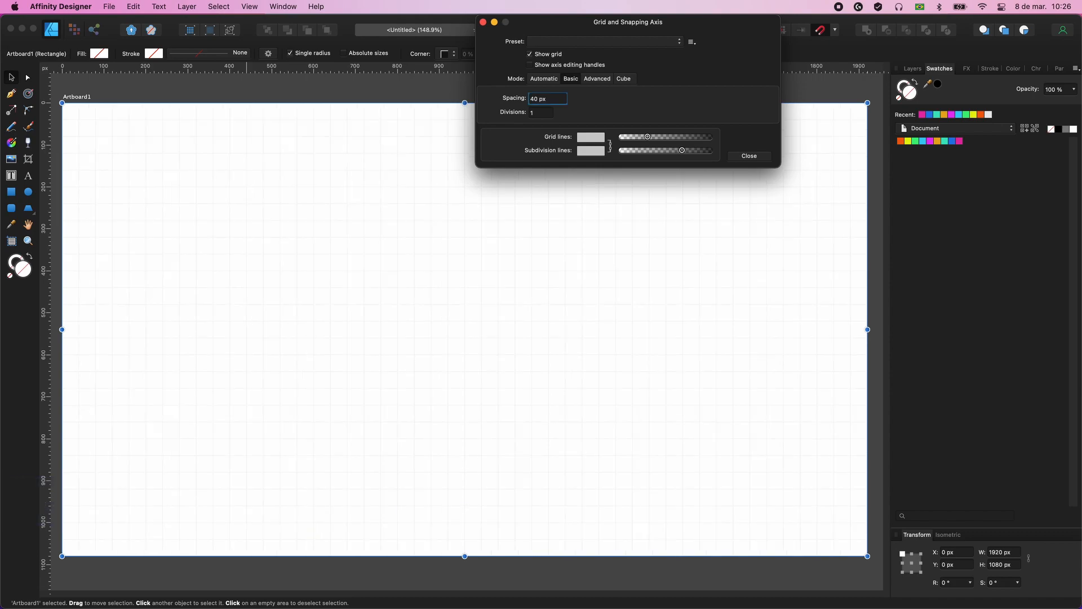
{"action": "left_click", "coordinate": [750, 156]}
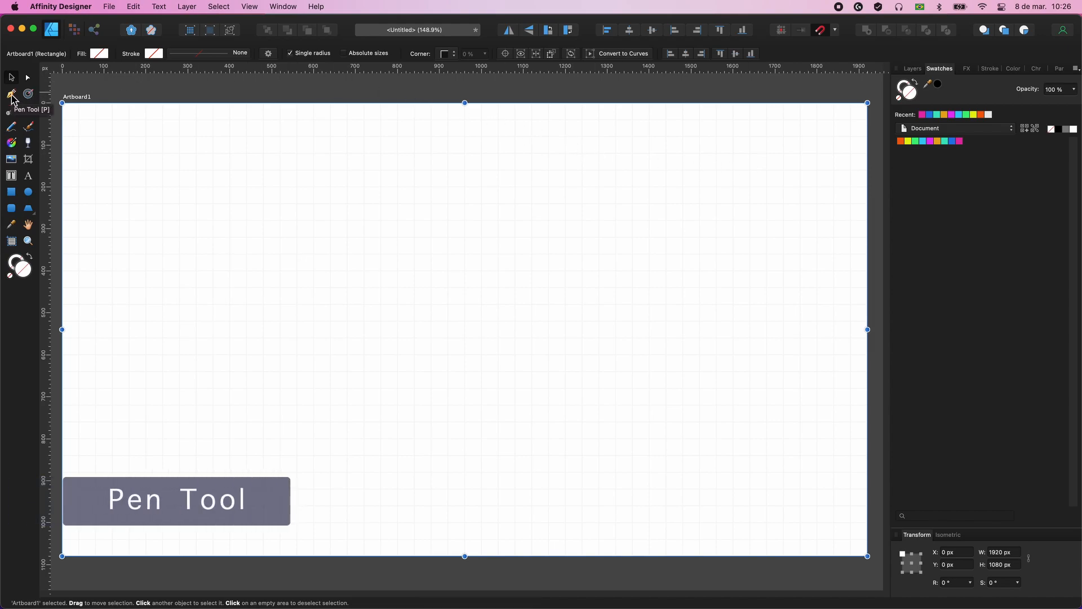
Draw a closed straight-segment bottle outline with the Pen tool, 2 pt stroke, 280 px wide and 880 px tall, starting at X 720, Y 80 px
{"action": "left_click", "coordinate": [11, 95]}
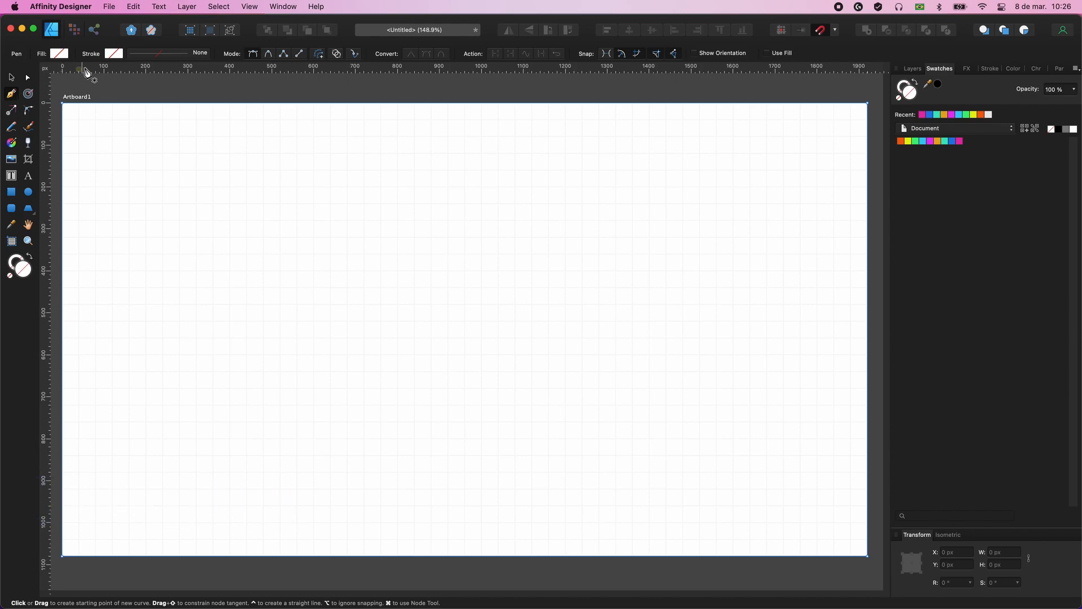
{"action": "left_click", "coordinate": [162, 55]}
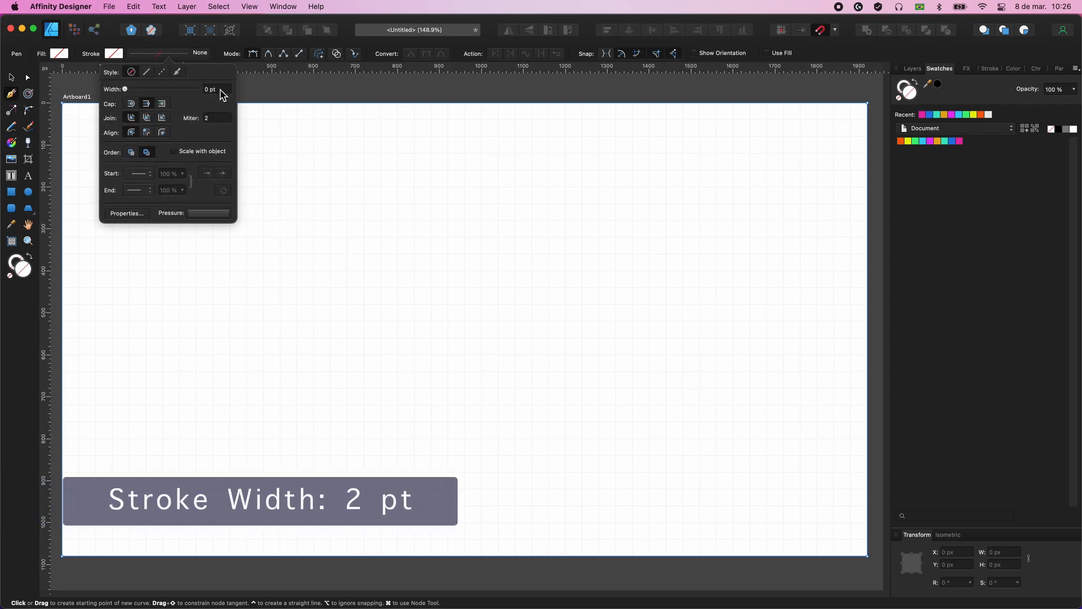
{"action": "scroll", "coordinate": [220, 90], "scroll_direction": "up", "scroll_amount": 1}
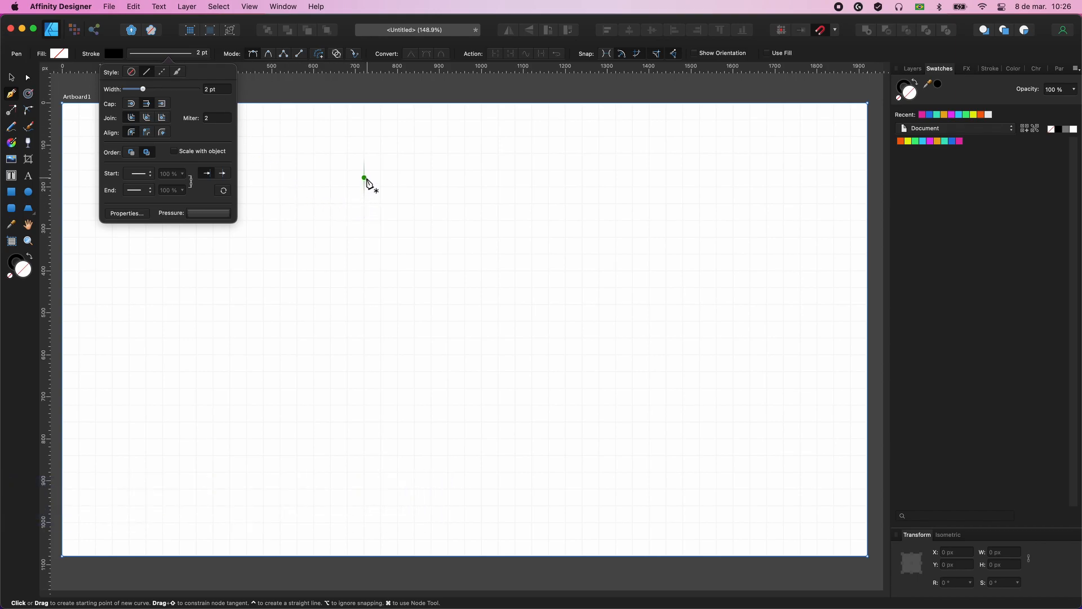
{"action": "left_click", "coordinate": [364, 137]}
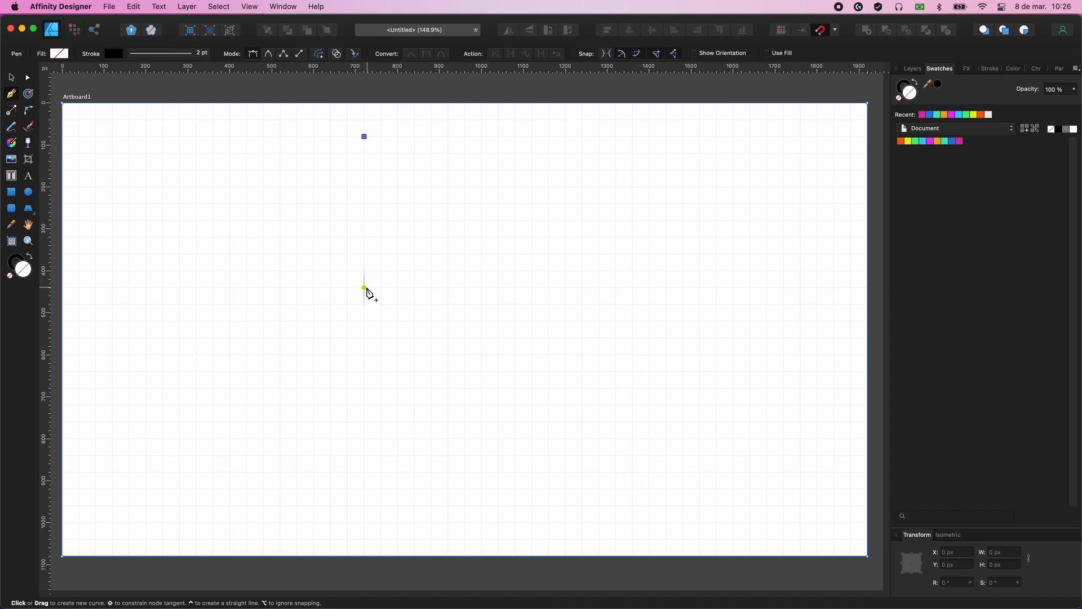
{"action": "left_click", "coordinate": [364, 305]}
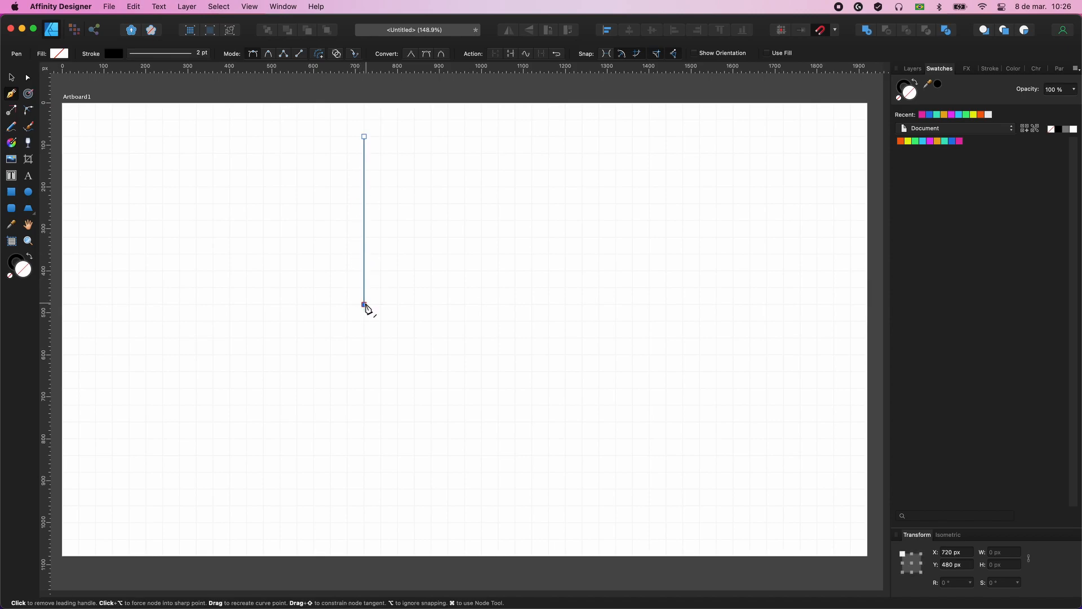
{"action": "left_click", "coordinate": [314, 355]}
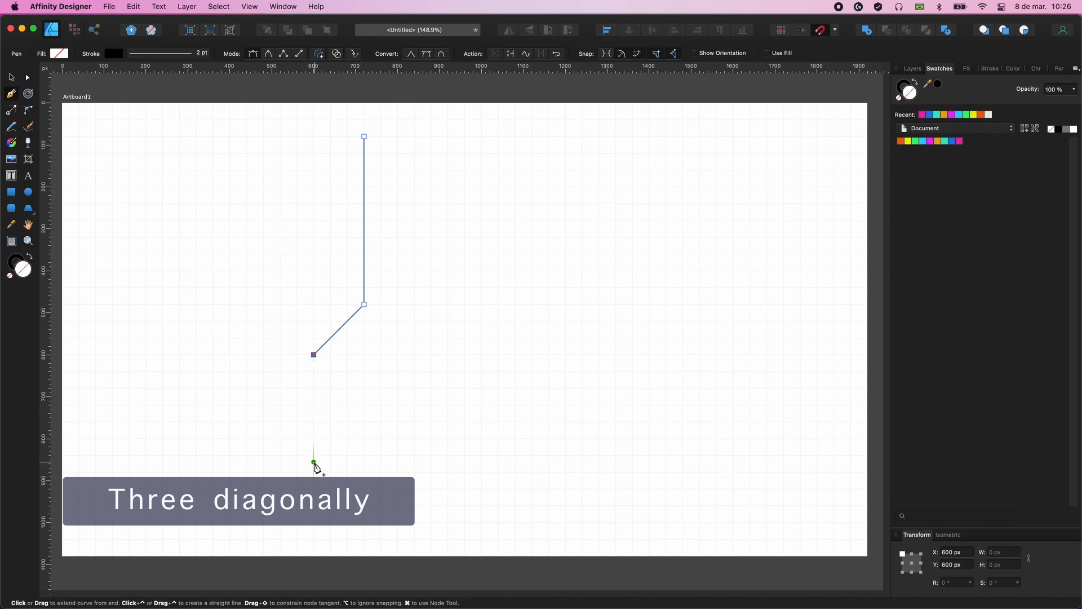
{"action": "left_click", "coordinate": [314, 505]}
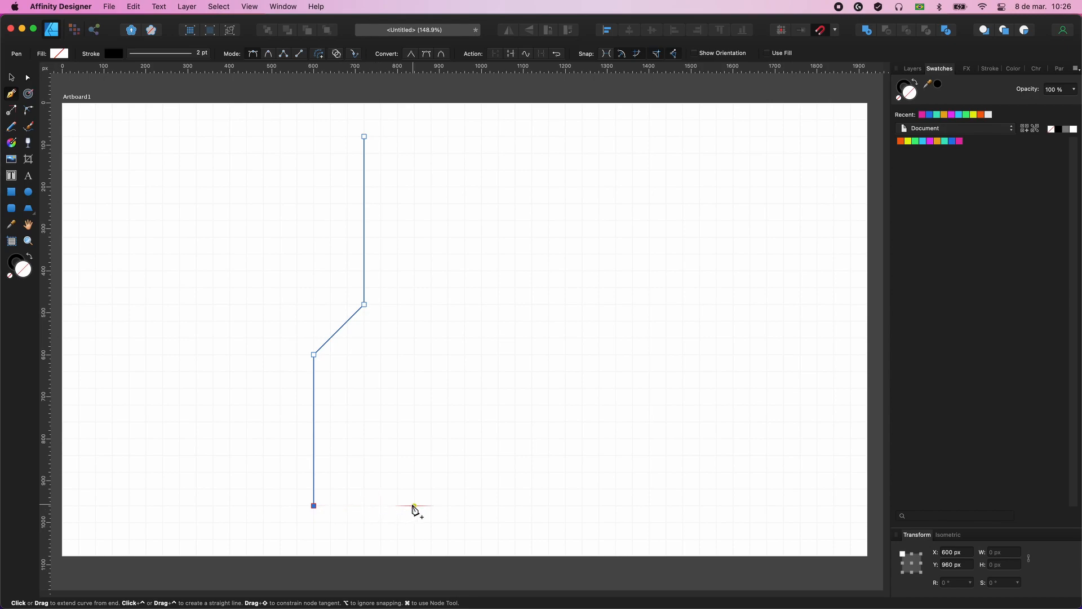
{"action": "left_click", "coordinate": [432, 505]}
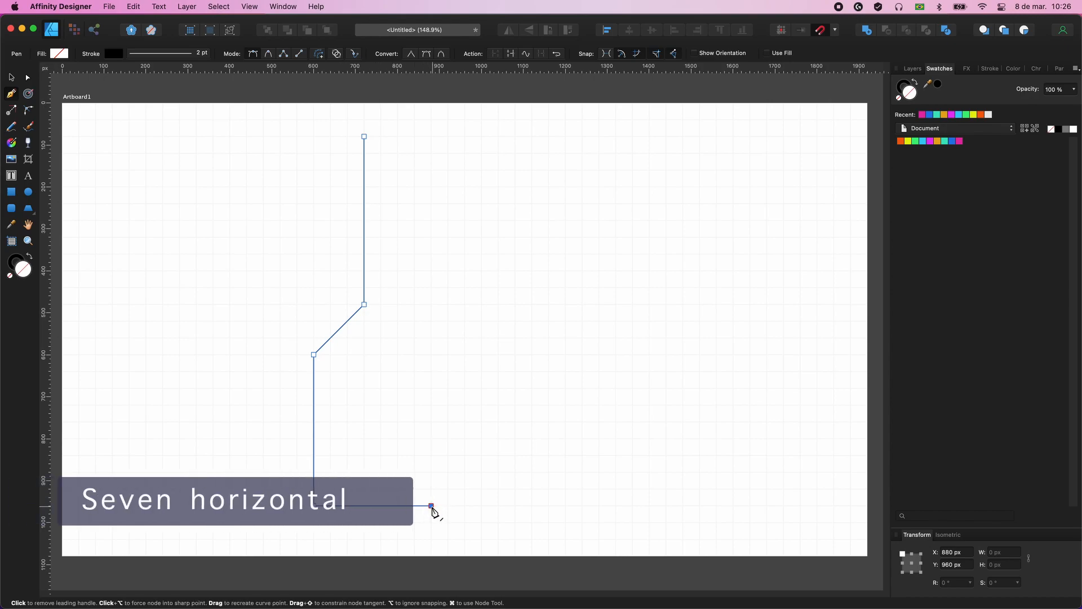
{"action": "left_click", "coordinate": [431, 354]}
{"action": "left_click", "coordinate": [381, 305]}
{"action": "left_click", "coordinate": [381, 136]}
{"action": "left_click", "coordinate": [364, 136]}
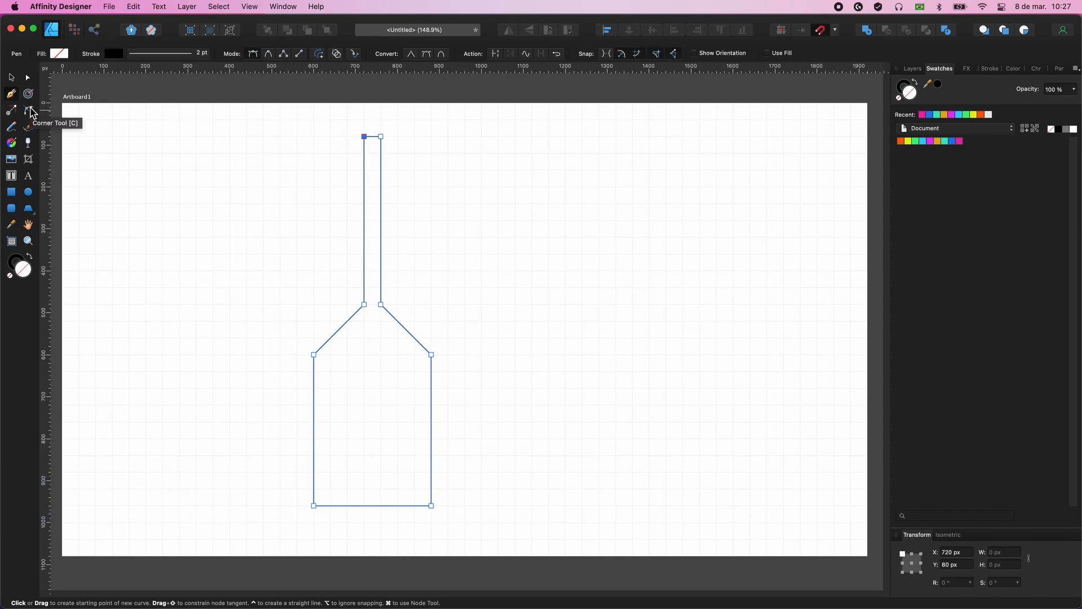
Round the neck and shoulder corners on both sides of the bottle with the Corner Tool, using a radius of about 280 px
{"action": "left_click", "coordinate": [29, 111]}
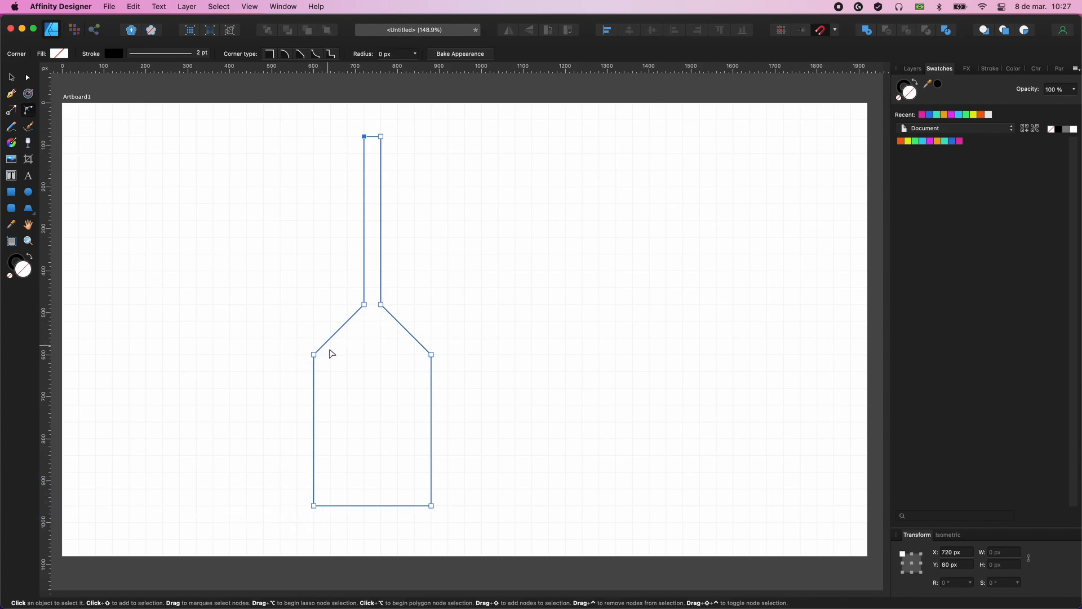
{"action": "left_click_drag", "start_coordinate": [277, 257], "coordinate": [380, 375]}
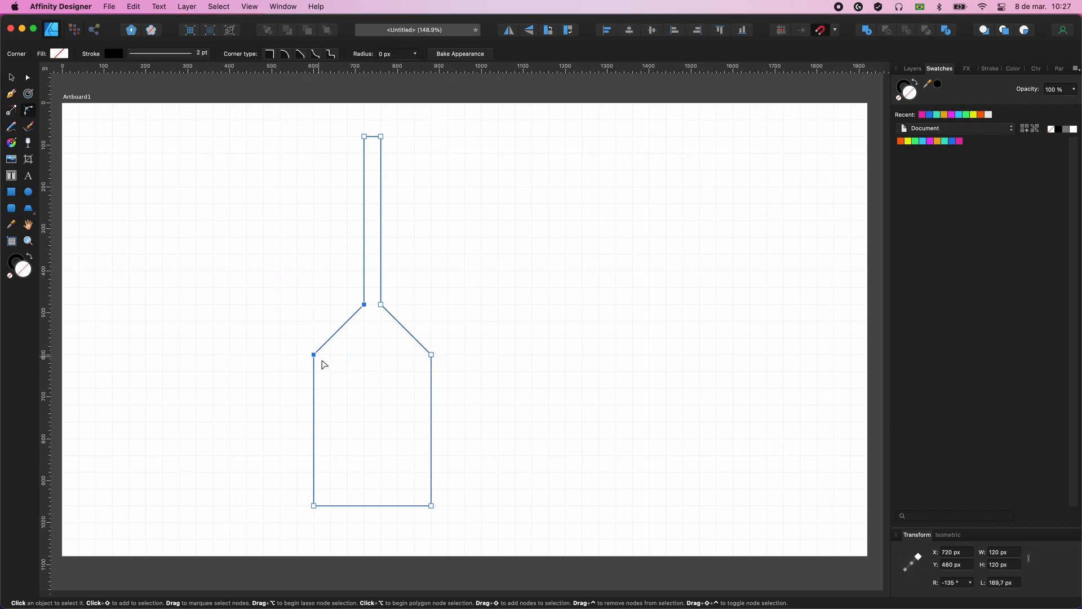
{"action": "left_click_drag", "start_coordinate": [314, 355], "coordinate": [376, 299]}
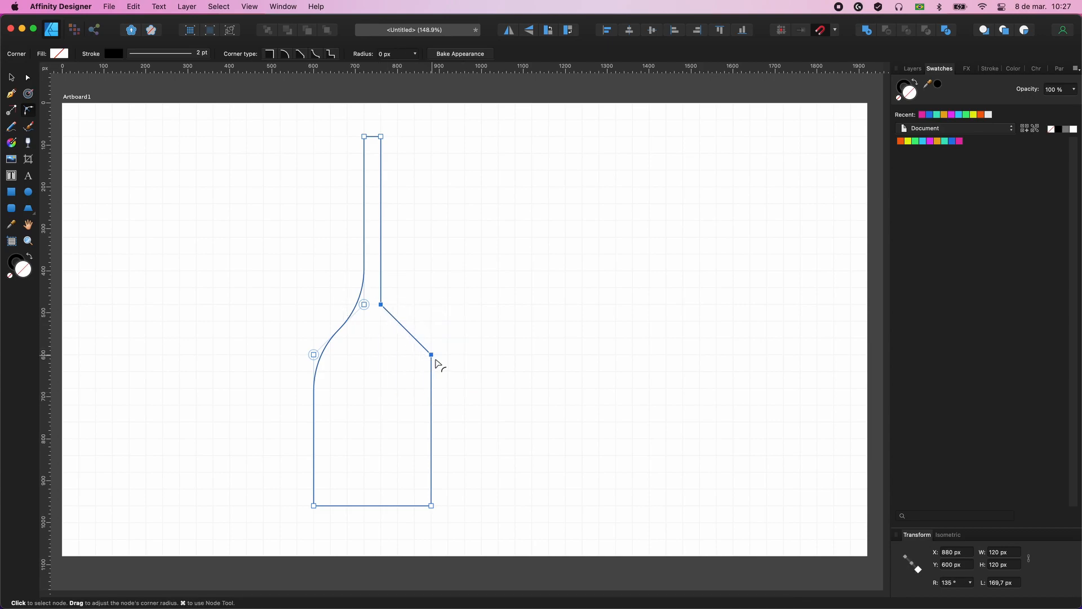
{"action": "left_click_drag", "start_coordinate": [437, 361], "coordinate": [321, 416]}
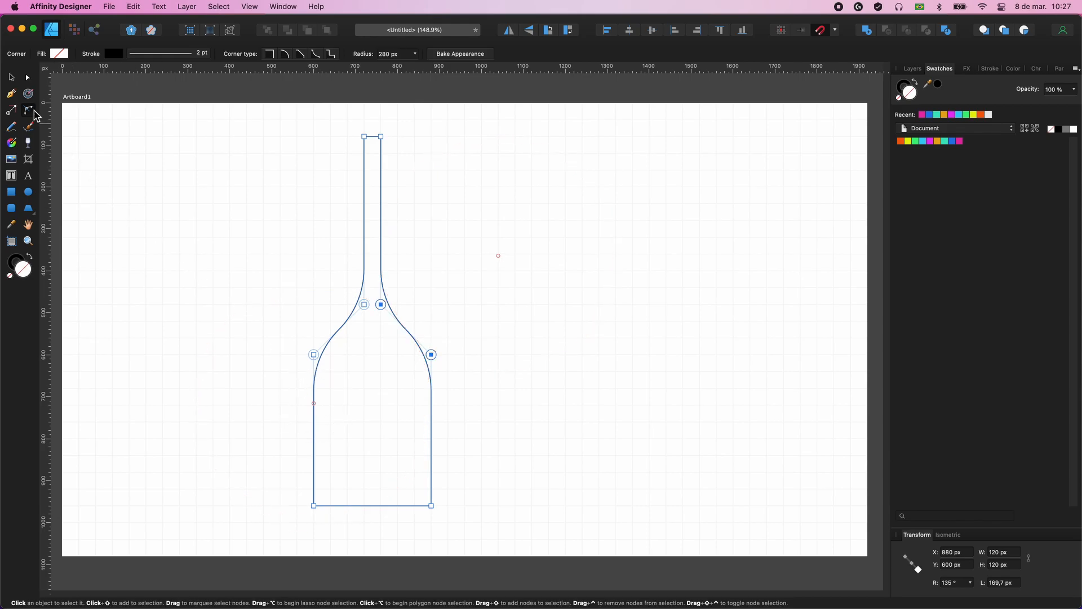
Move the bottle horizontally to X 360 px and add four copies to its right, spaced 320 px apart
{"action": "left_click", "coordinate": [12, 79]}
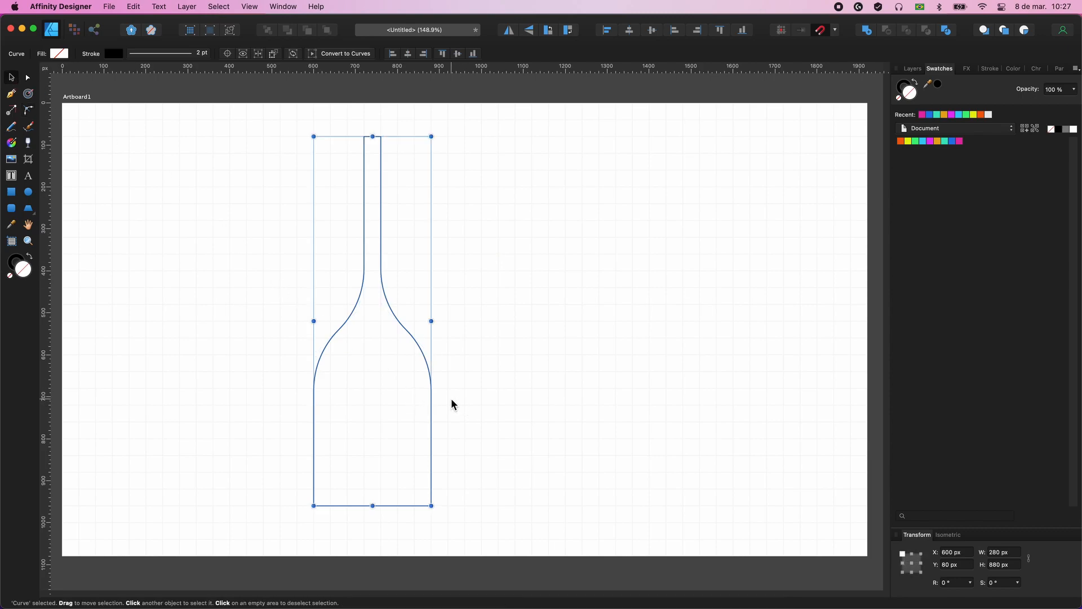
{"action": "left_click_drag", "start_coordinate": [432, 406], "coordinate": [333, 395]}
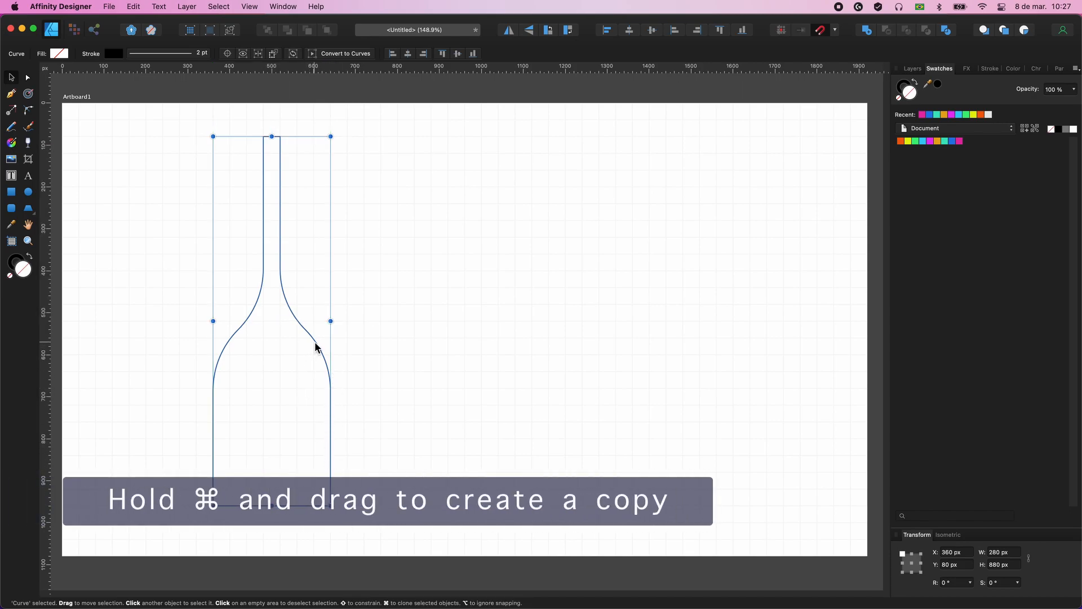
{"action": "left_click_drag", "start_coordinate": [316, 346], "coordinate": [449, 348]}
{"action": "key", "text": "super+j"}
{"action": "key", "text": "super+j"}
{"action": "key", "text": "super+j"}
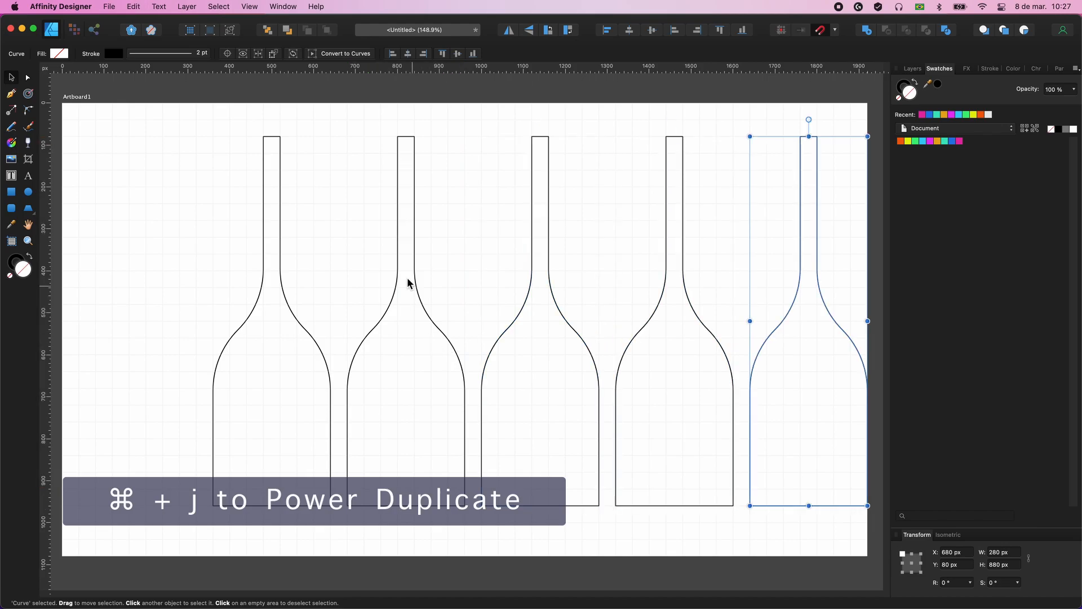
Select all five bottles and move them together horizontally to X 240 px
{"action": "left_click_drag", "start_coordinate": [225, 169], "coordinate": [837, 185]}
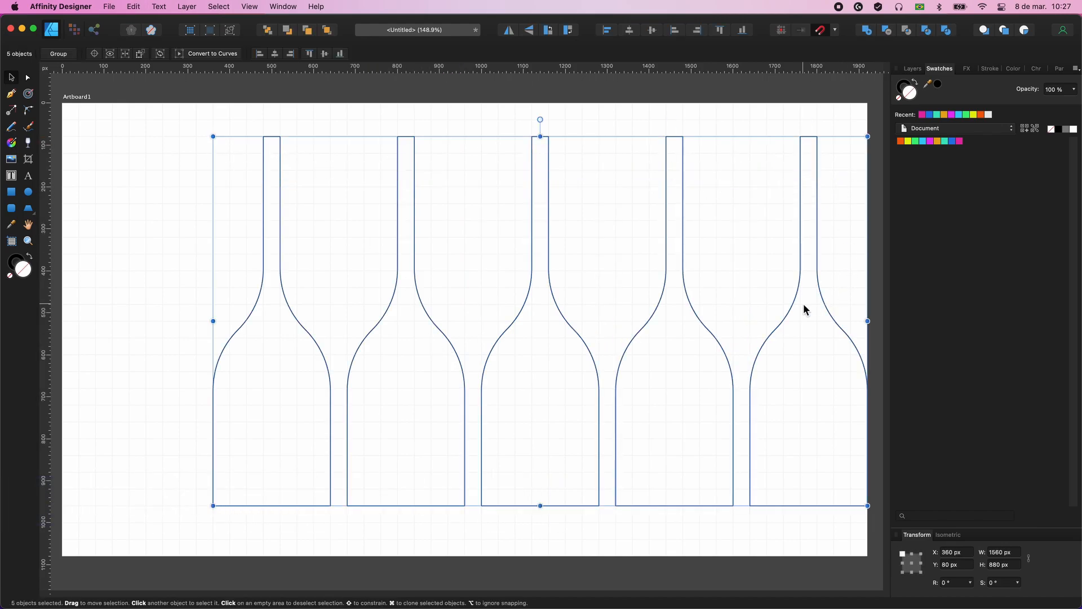
{"action": "left_click_drag", "start_coordinate": [796, 309], "coordinate": [745, 308]}
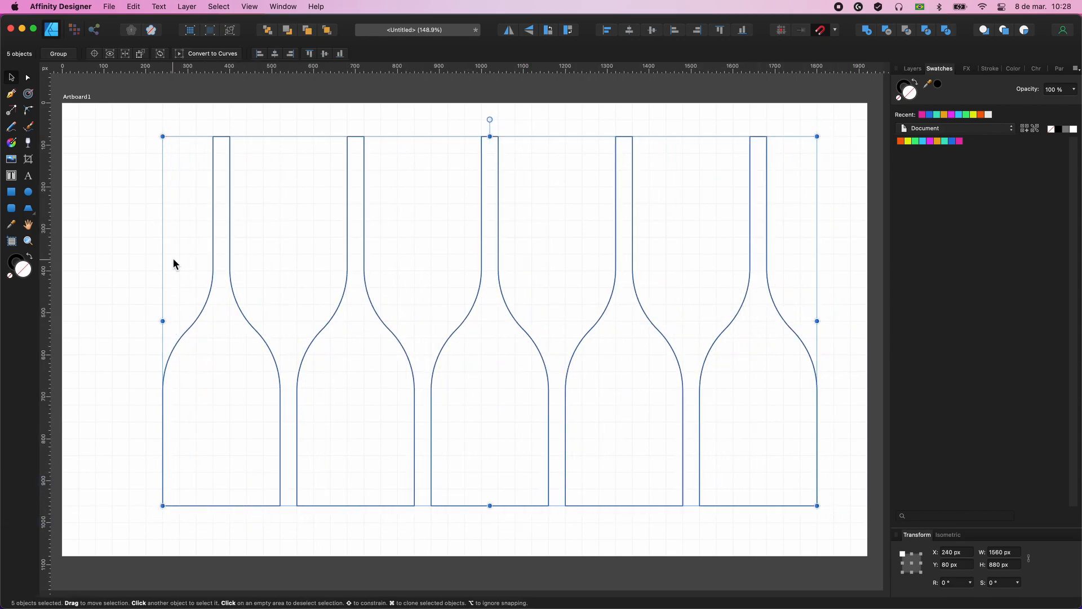
{"action": "left_click", "coordinate": [246, 222]}
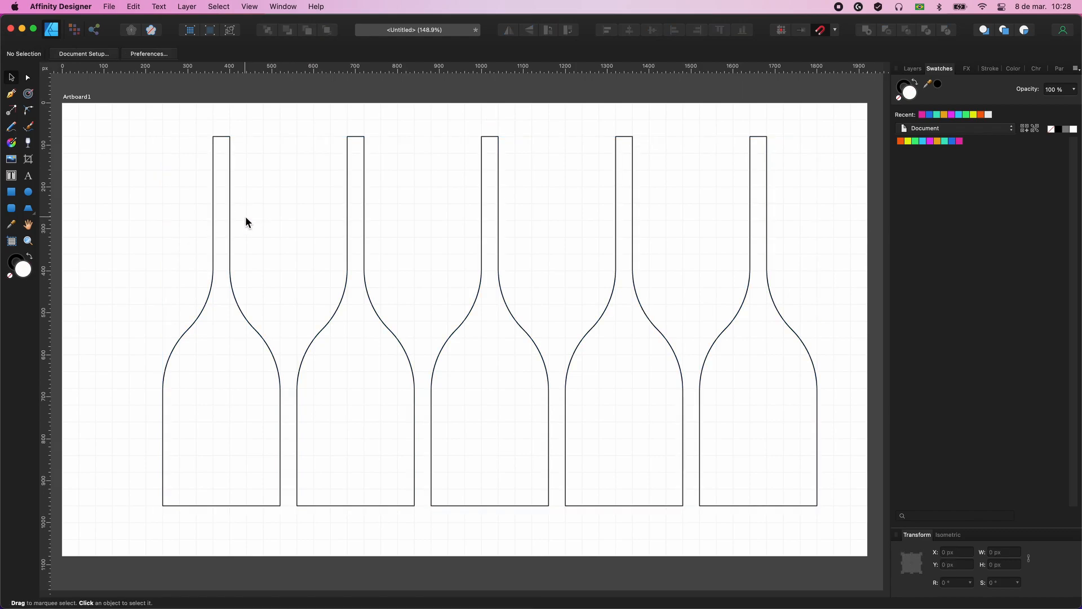
Shift the neck nodes of the second and third bottles left to X 480 px and X 600 px, leaving two grid squares between necks
{"action": "left_click", "coordinate": [27, 79]}
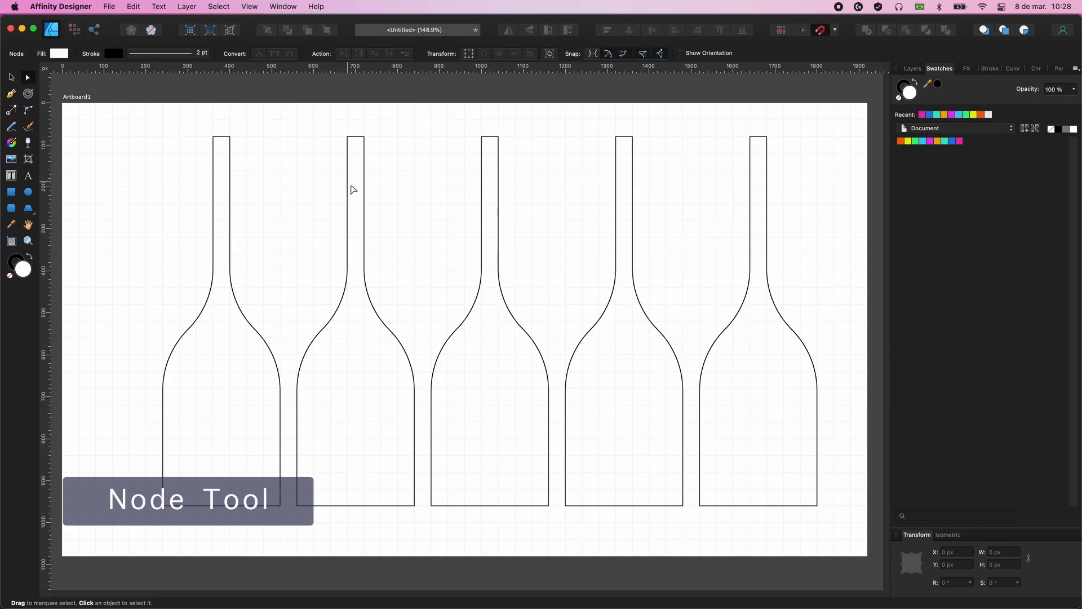
{"action": "left_click", "coordinate": [354, 189]}
{"action": "left_click_drag", "start_coordinate": [314, 126], "coordinate": [410, 319]}
{"action": "left_click_drag", "start_coordinate": [364, 137], "coordinate": [282, 141]}
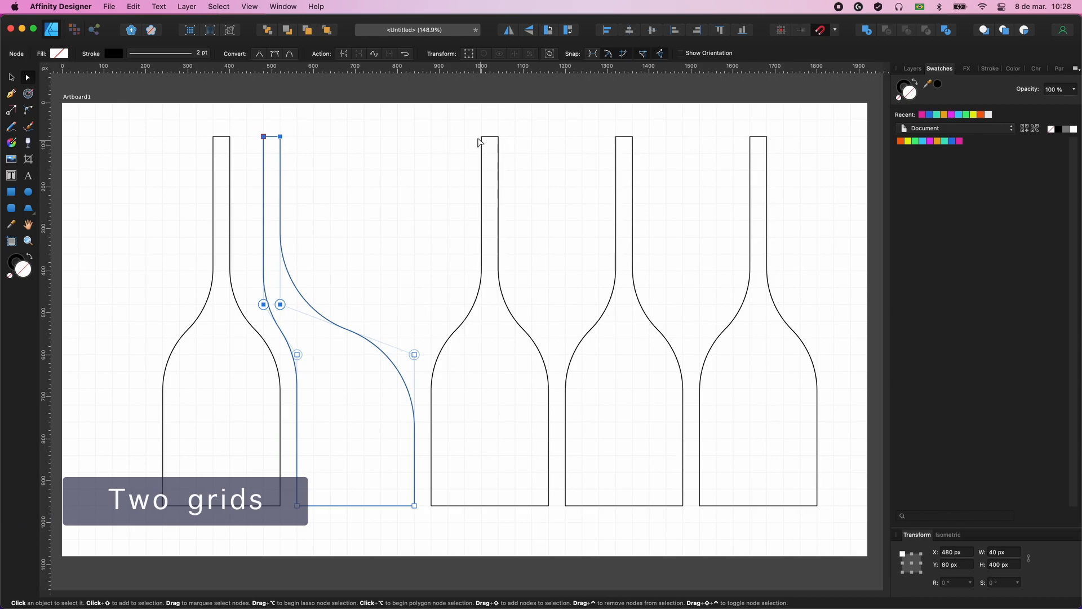
{"action": "left_click", "coordinate": [485, 140]}
{"action": "left_click_drag", "start_coordinate": [461, 126], "coordinate": [528, 310]}
{"action": "left_click_drag", "start_coordinate": [500, 139], "coordinate": [336, 145]}
Shift the neck nodes of the fourth and fifth bottles left to X 720 px and X 840 px, keeping the two-square gap
{"action": "left_click", "coordinate": [614, 140]}
{"action": "left_click_drag", "start_coordinate": [597, 121], "coordinate": [670, 319]}
{"action": "left_click_drag", "start_coordinate": [637, 144], "coordinate": [384, 145]}
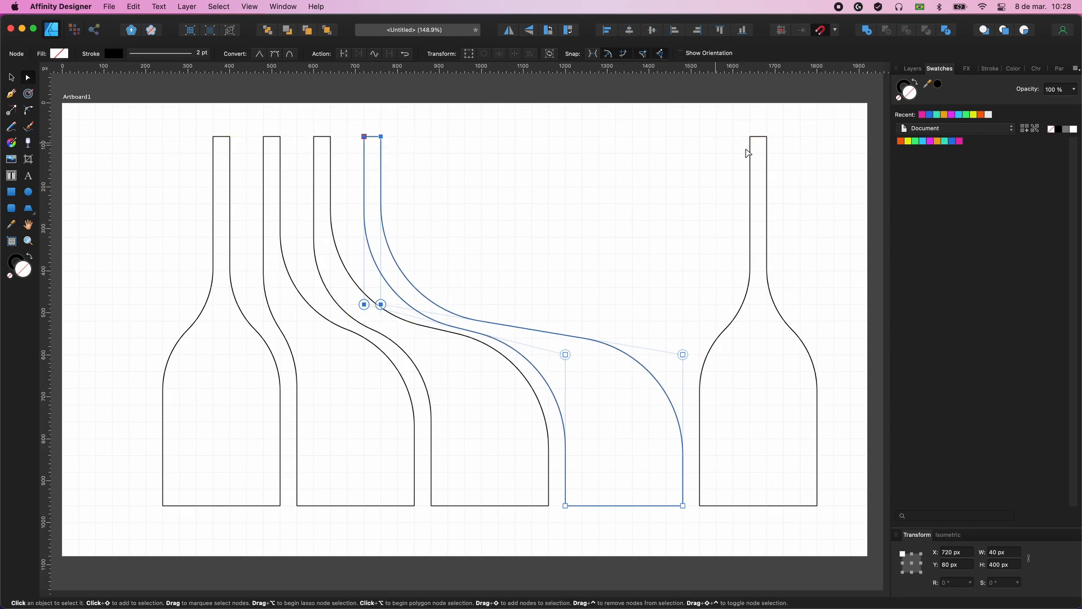
{"action": "left_click", "coordinate": [763, 145]}
{"action": "left_click_drag", "start_coordinate": [689, 125], "coordinate": [799, 303]}
{"action": "left_click_drag", "start_coordinate": [770, 144], "coordinate": [432, 144]}
{"action": "left_click", "coordinate": [432, 143]}
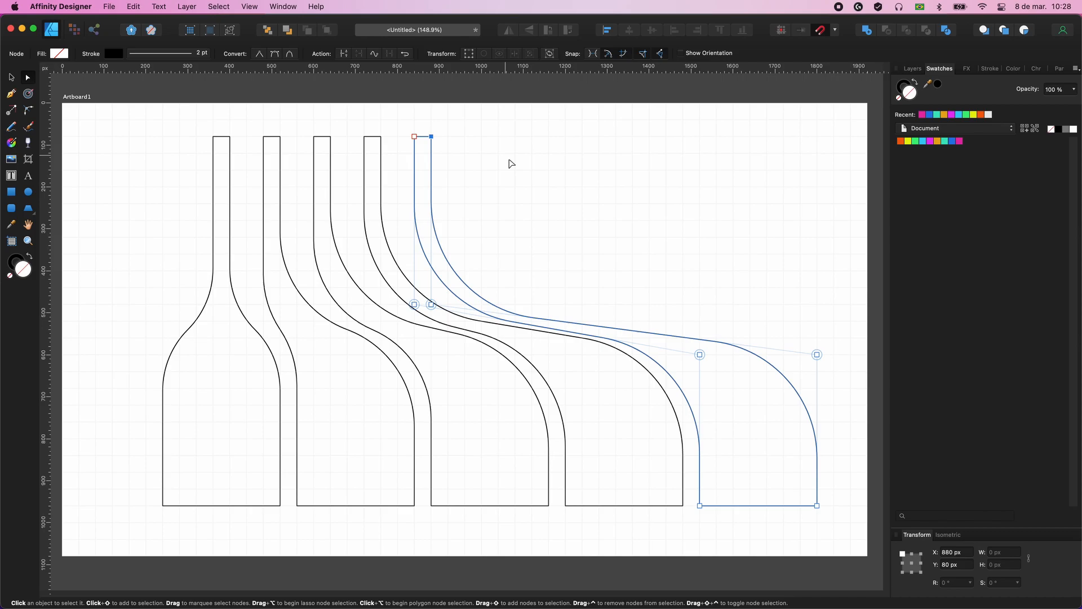
{"action": "left_click", "coordinate": [510, 160]}
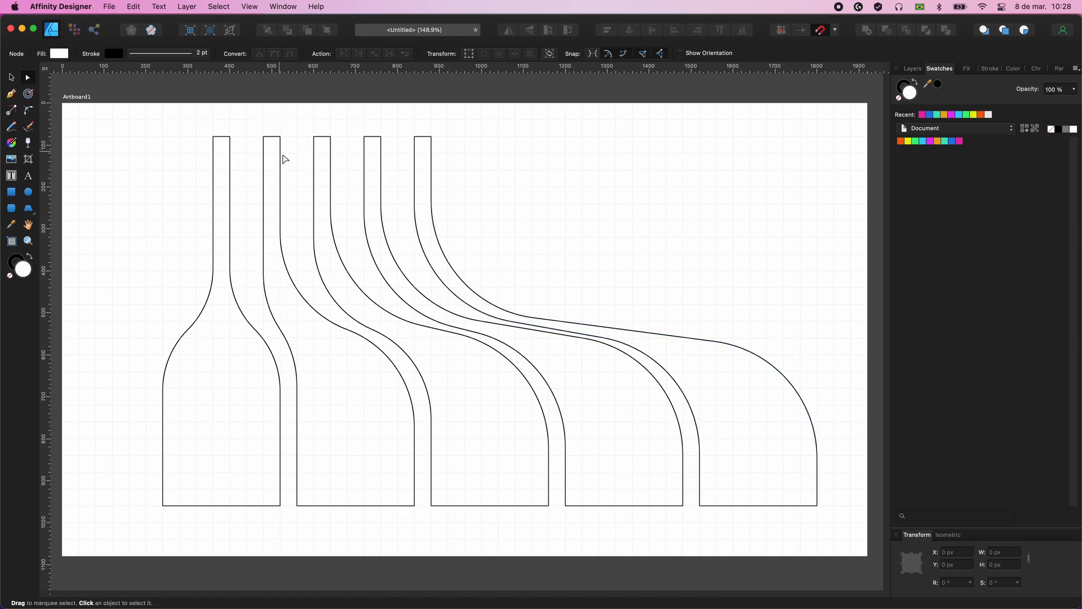
Slant the four bent necks by moving their top node pairs left to X 440, 520, 600 and 680 px, one grid square apart
{"action": "left_click", "coordinate": [282, 152]}
{"action": "left_click_drag", "start_coordinate": [252, 129], "coordinate": [334, 141]}
{"action": "left_click", "coordinate": [319, 141]}
{"action": "left_click", "coordinate": [364, 143]}
{"action": "left_click", "coordinate": [417, 145]}
{"action": "left_click_drag", "start_coordinate": [408, 137], "coordinate": [366, 143]}
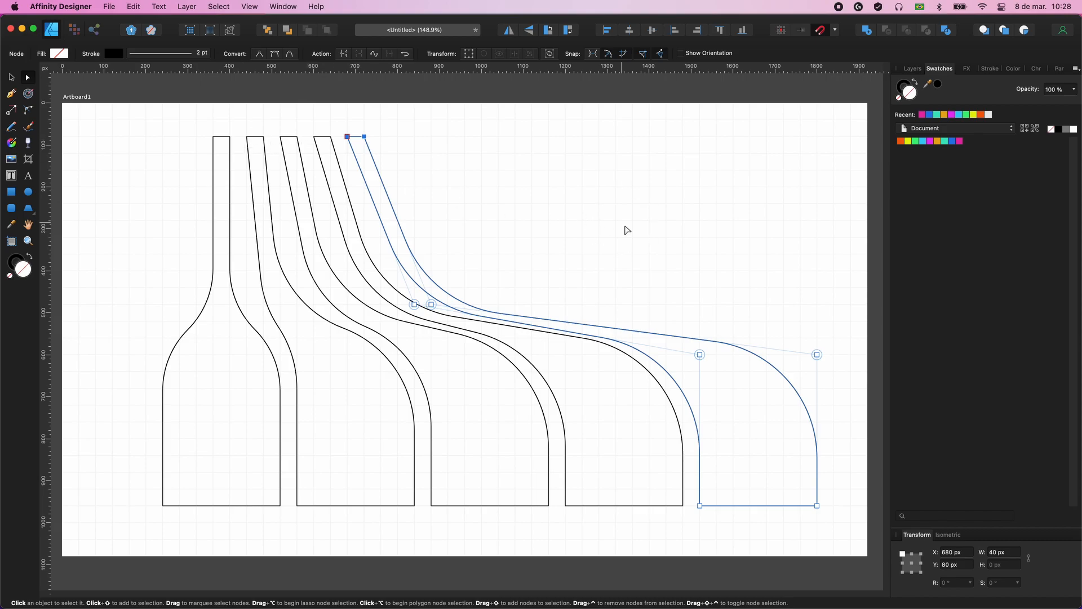
{"action": "left_click", "coordinate": [627, 230]}
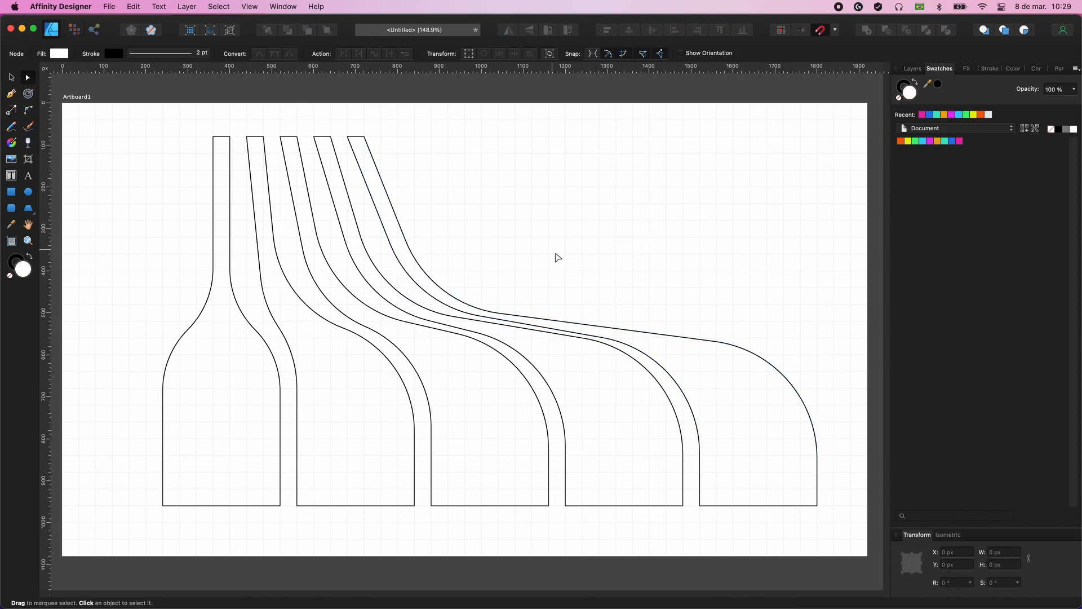
Select the four bent bottles, leaving out the straight one, and duplicate them in place
{"action": "scroll", "coordinate": [557, 258], "scroll_direction": "down", "scroll_amount": 2}
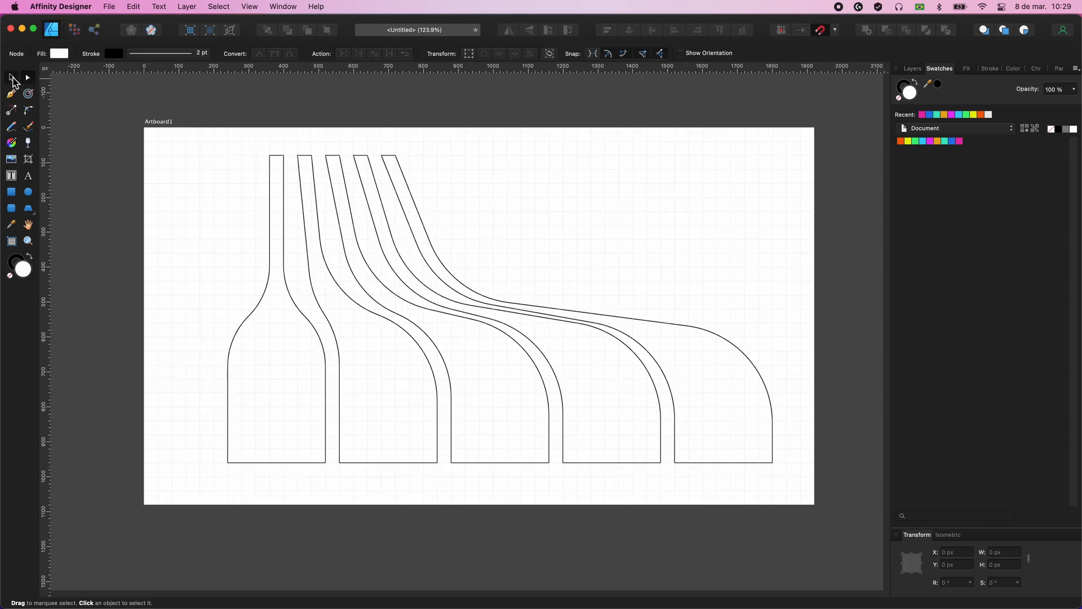
{"action": "left_click", "coordinate": [11, 79]}
{"action": "scroll", "coordinate": [504, 188], "scroll_direction": "up", "scroll_amount": 1}
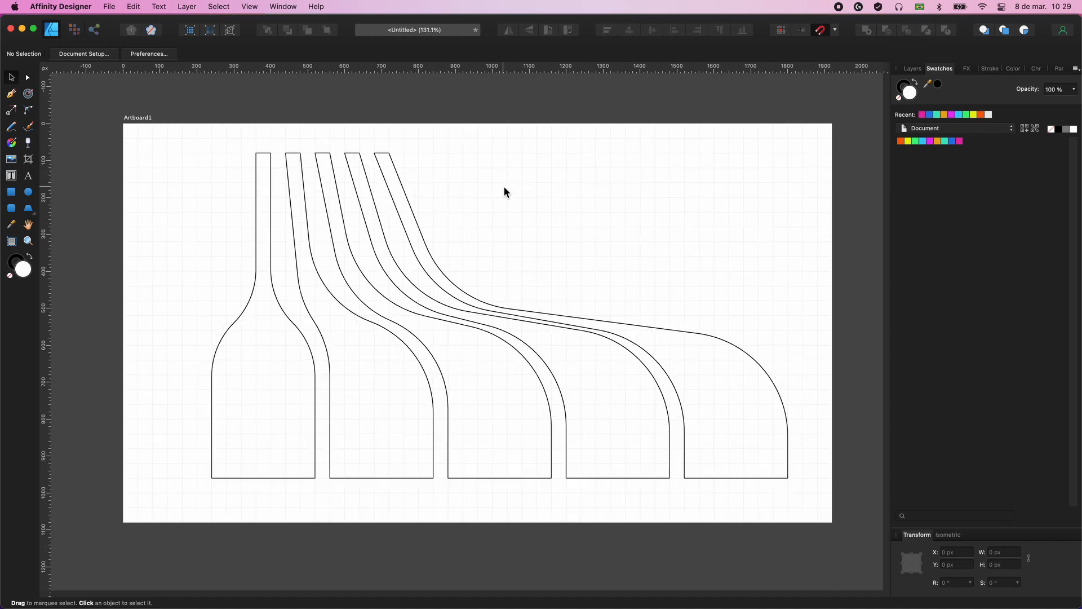
{"action": "left_click_drag", "start_coordinate": [503, 186], "coordinate": [285, 217]}
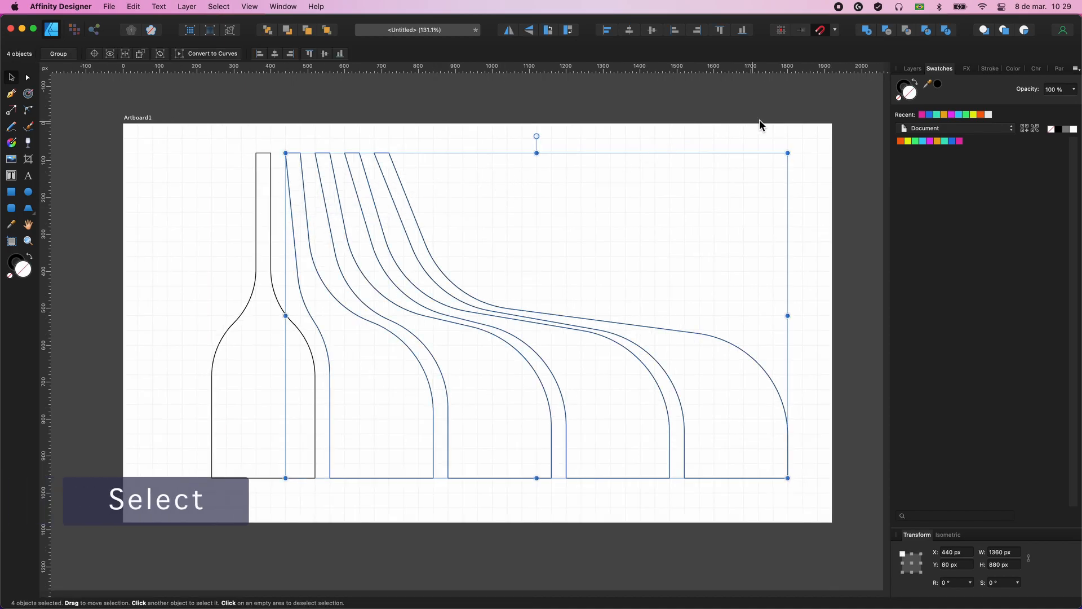
{"action": "left_click", "coordinate": [912, 70]}
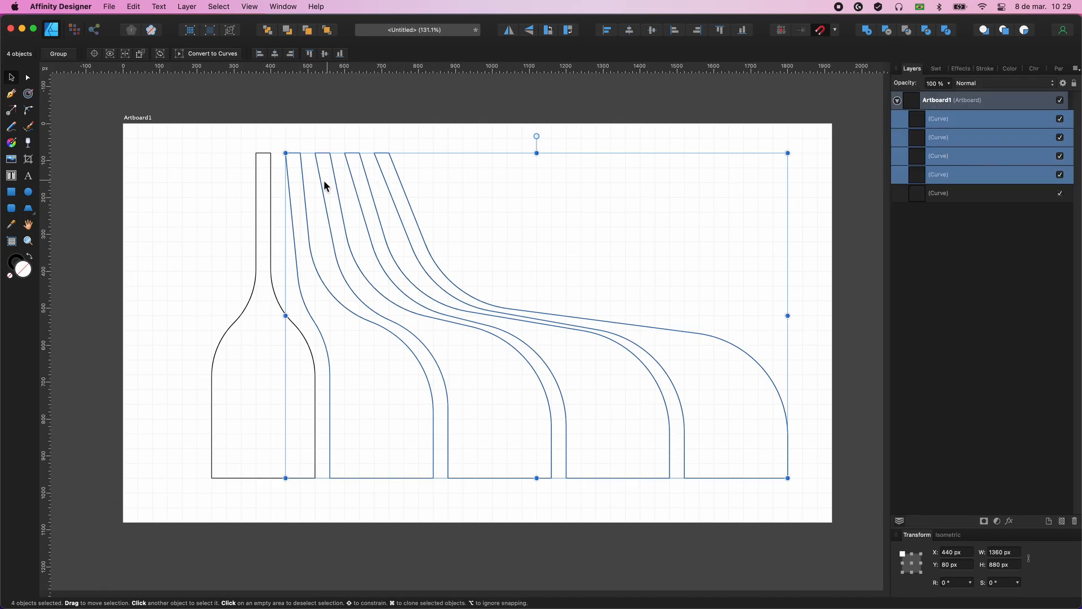
{"action": "right_click", "coordinate": [957, 137]}
{"action": "left_click", "coordinate": [994, 243]}
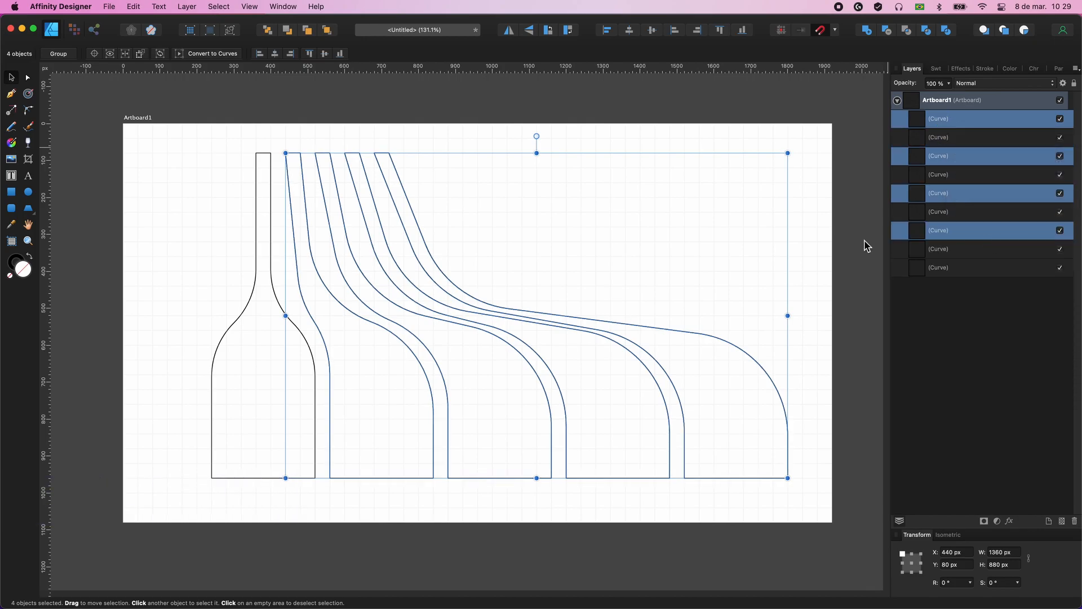
Flip the four duplicated bottles horizontally and move them left of the straight bottle, to X -1040 px
{"action": "right_click", "coordinate": [403, 227]}
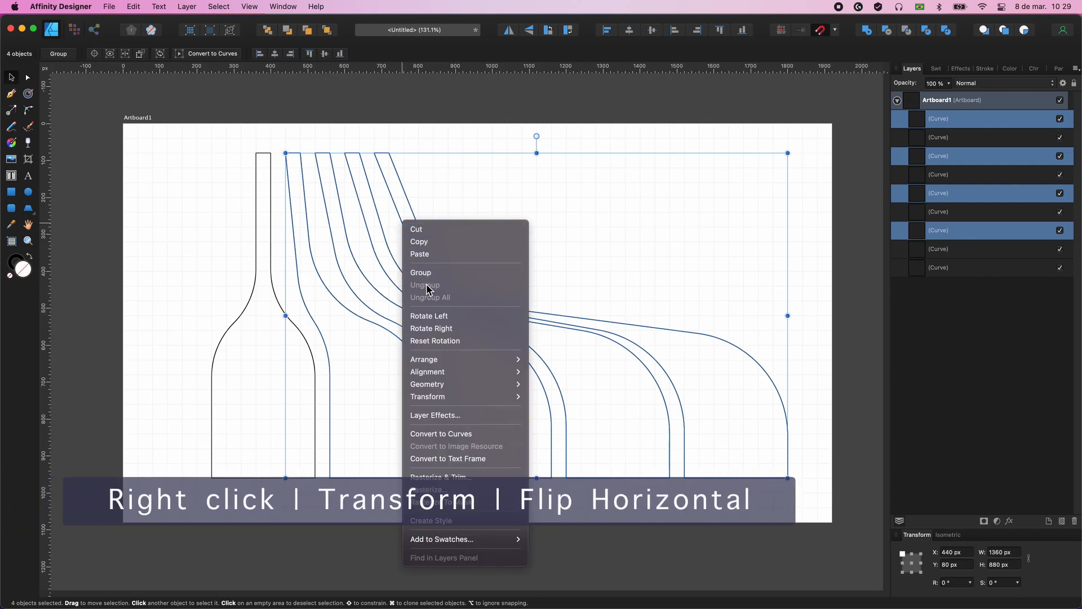
{"action": "mouse_move", "coordinate": [496, 396]}
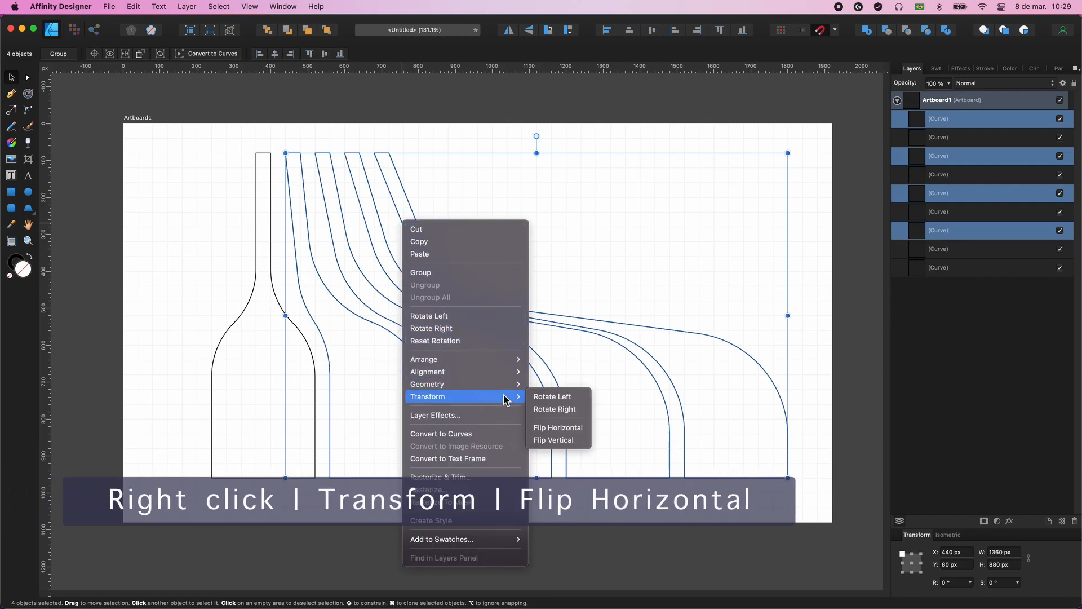
{"action": "left_click", "coordinate": [571, 433]}
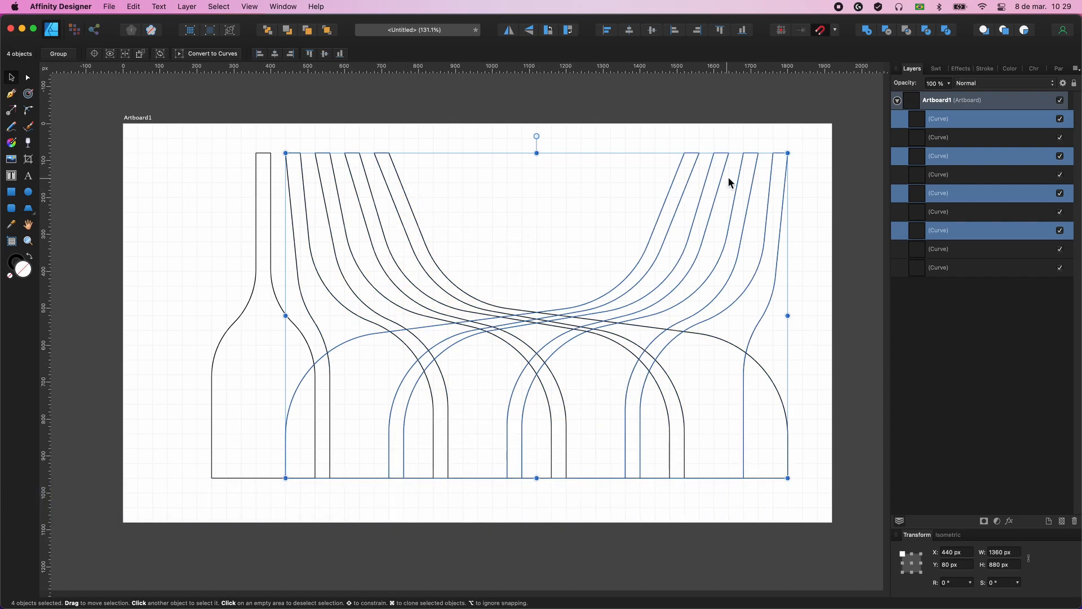
{"action": "left_click_drag", "start_coordinate": [782, 169], "coordinate": [242, 182]}
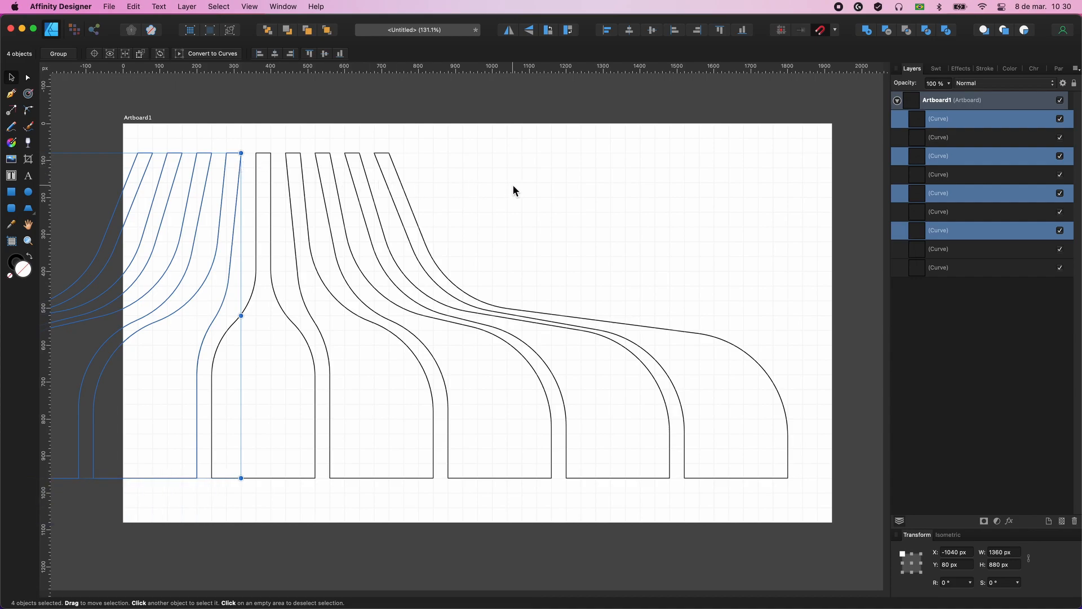
Move all nine bottles right to X -500 px and scale them proportionally to about 1549 by 480 px to fit the artboard
{"action": "left_click", "coordinate": [554, 192]}
{"action": "left_click_drag", "start_coordinate": [609, 192], "coordinate": [77, 180]}
{"action": "left_click_drag", "start_coordinate": [199, 228], "coordinate": [396, 237]}
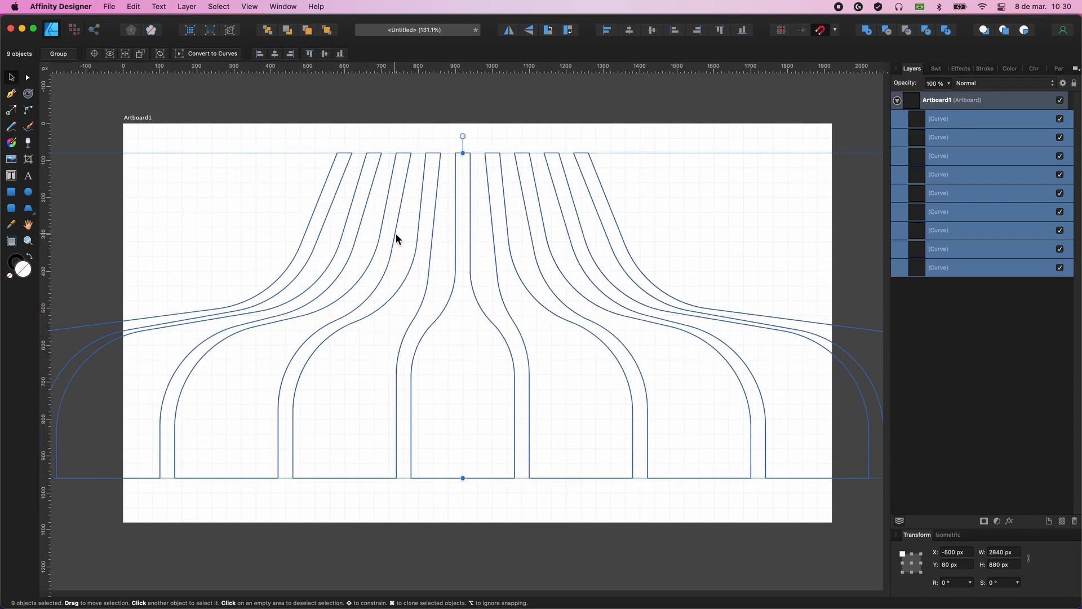
{"action": "left_click_drag", "start_coordinate": [463, 478], "coordinate": [451, 388]}
{"action": "left_click", "coordinate": [555, 442]}
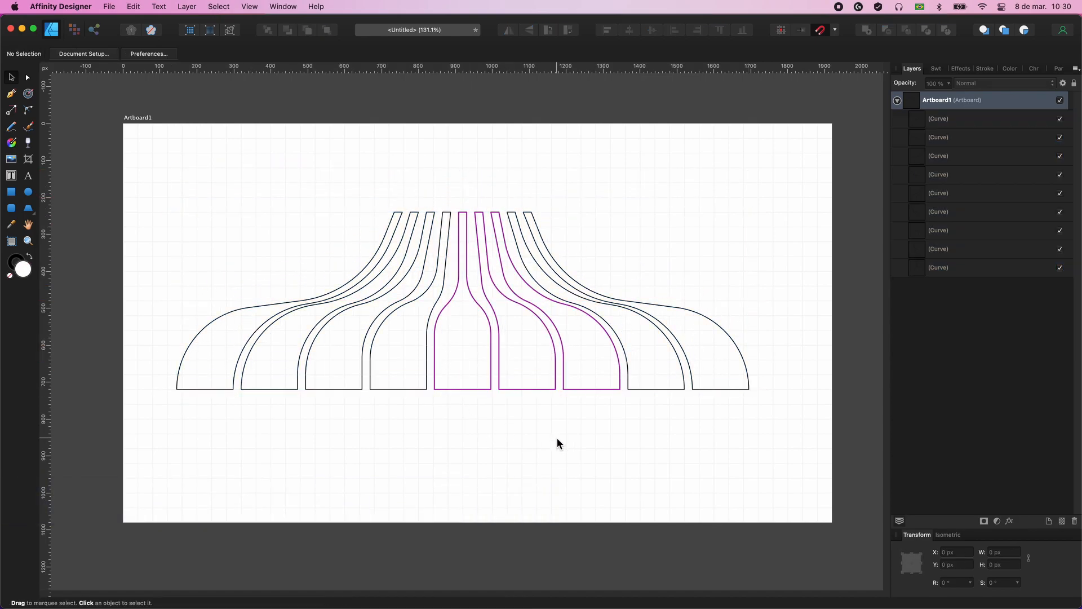
Hide the grid through the grid and snapping axis settings
{"action": "left_click", "coordinate": [254, 7]}
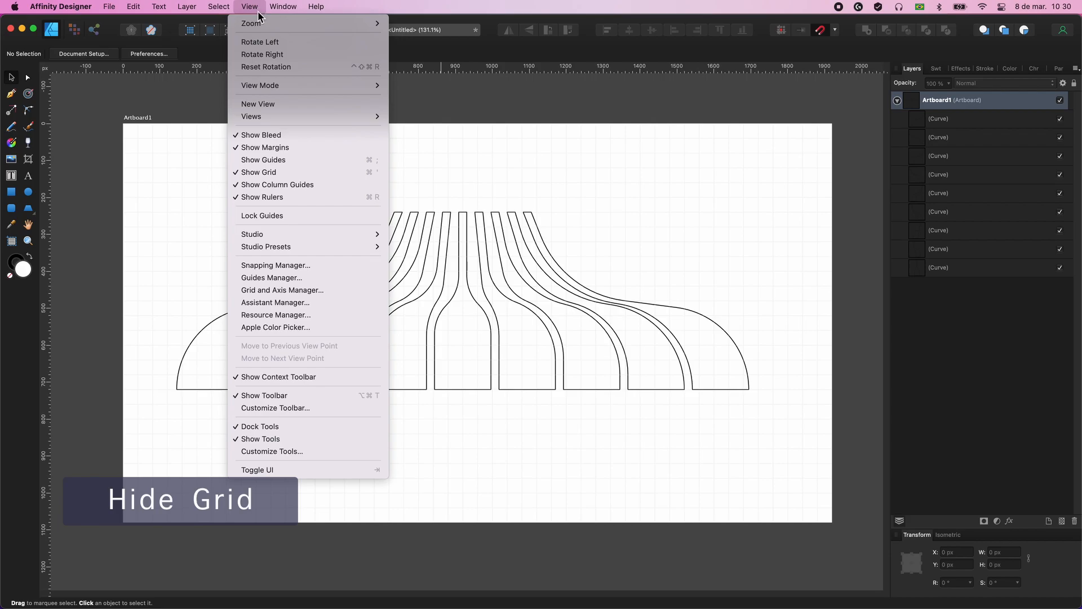
{"action": "left_click", "coordinate": [307, 290]}
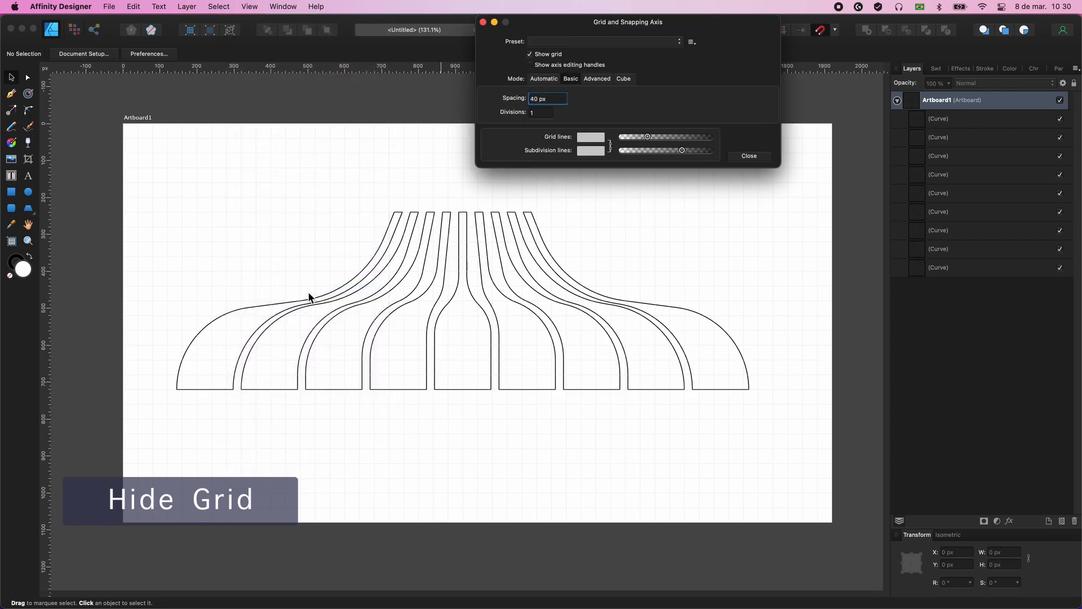
{"action": "left_click", "coordinate": [530, 55]}
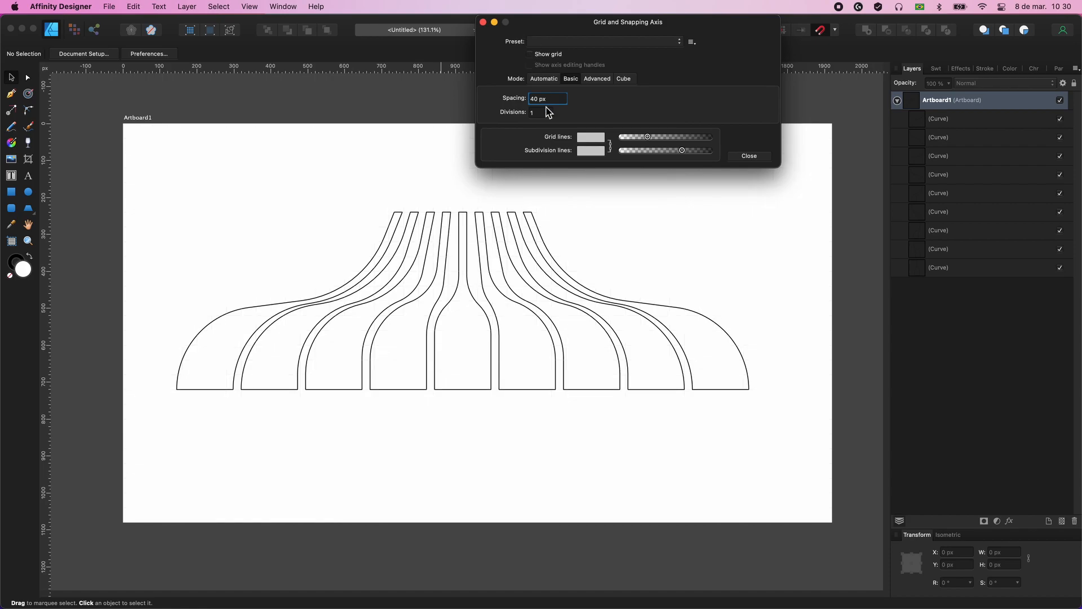
{"action": "left_click", "coordinate": [761, 158]}
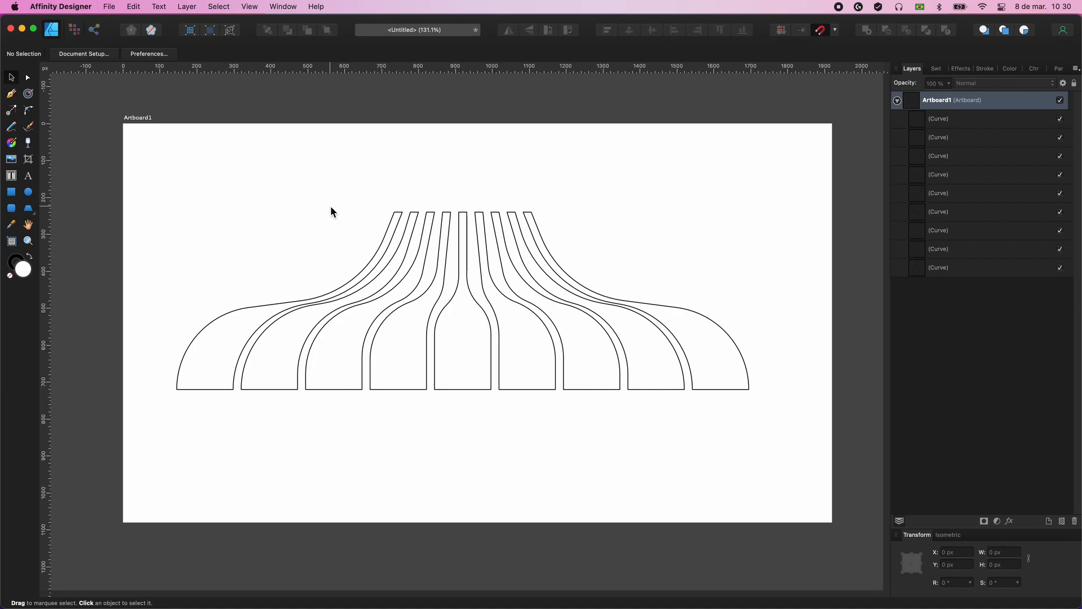
Lengthen the necks of all nine bottles by moving their top nodes together up to Y 40 px with the Node Tool
{"action": "left_click_drag", "start_coordinate": [330, 207], "coordinate": [560, 239]}
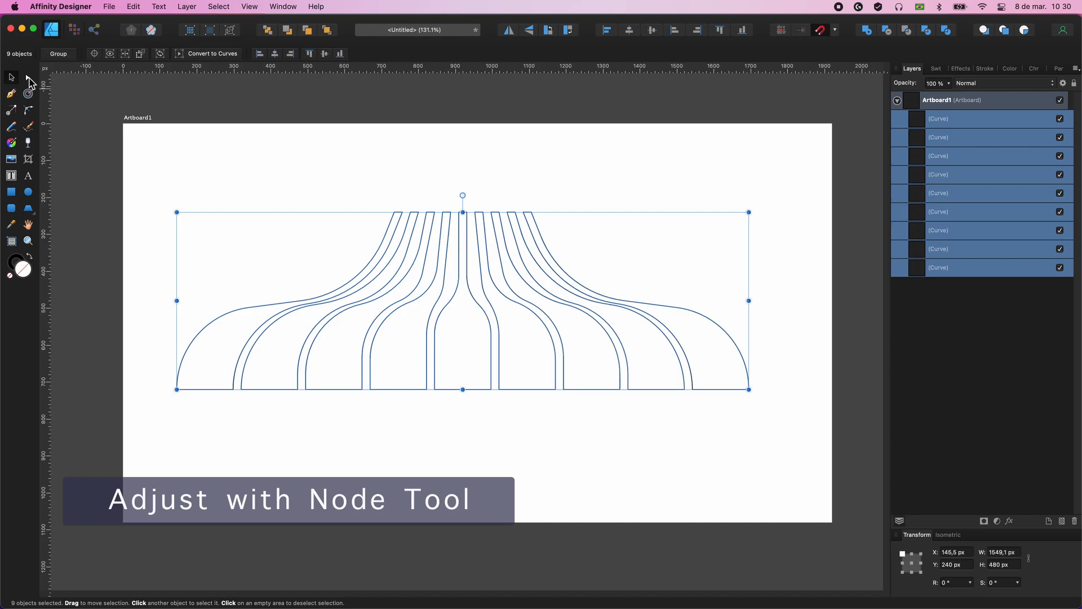
{"action": "left_click", "coordinate": [28, 79]}
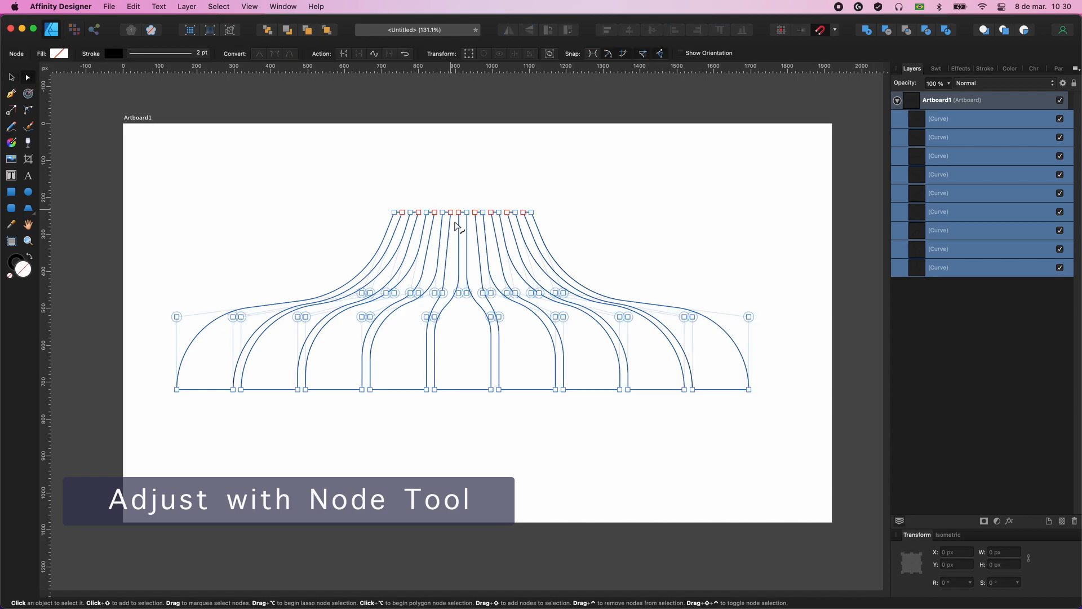
{"action": "left_click_drag", "start_coordinate": [350, 188], "coordinate": [536, 242]}
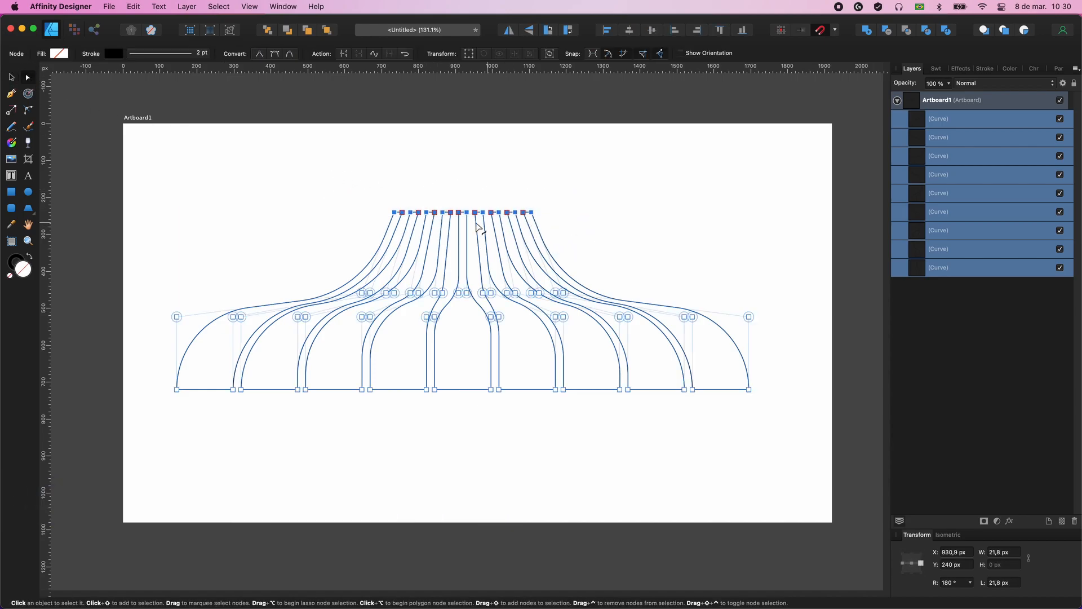
{"action": "left_click_drag", "start_coordinate": [464, 216], "coordinate": [460, 144]}
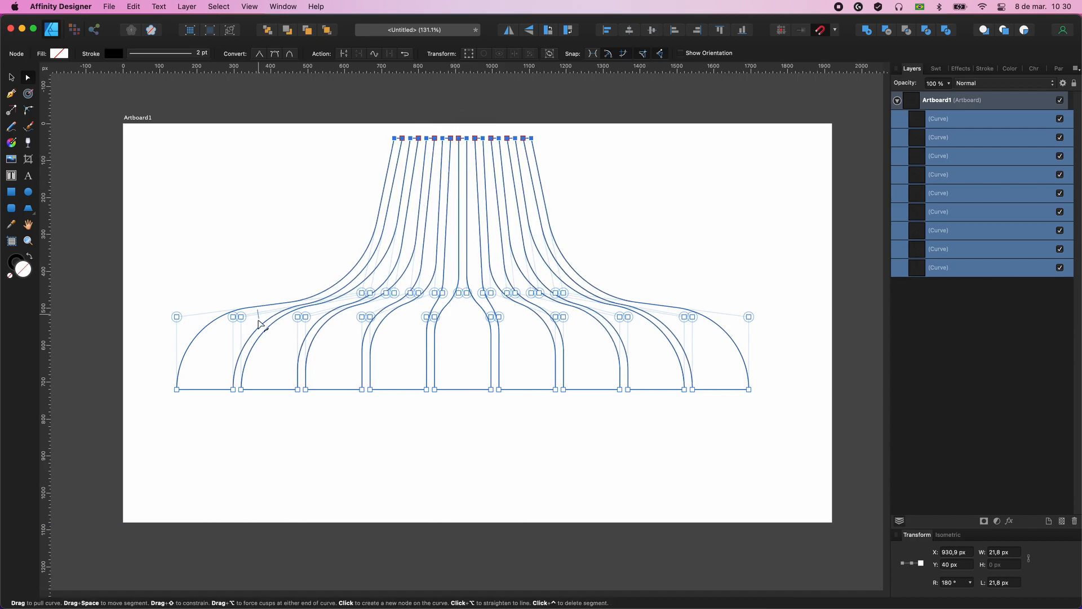
Lengthen the bodies of all nine bottles by moving their base nodes together down to about Y 1025 px, just above the artboard's lower edge
{"action": "left_click_drag", "start_coordinate": [145, 371], "coordinate": [774, 408]}
{"action": "left_click_drag", "start_coordinate": [496, 397], "coordinate": [507, 508]}
{"action": "left_click", "coordinate": [648, 237]}
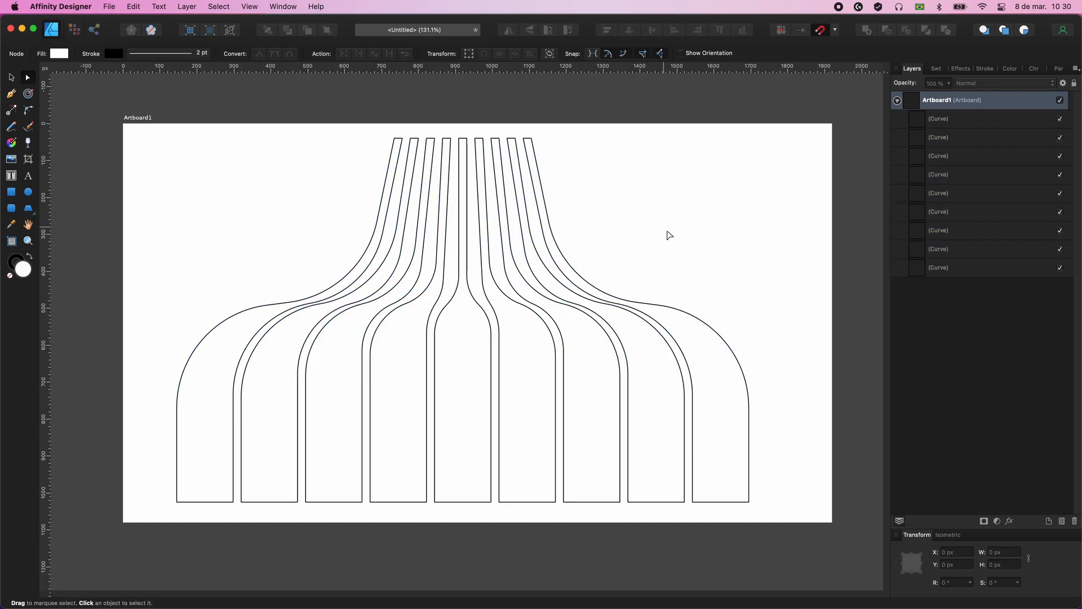